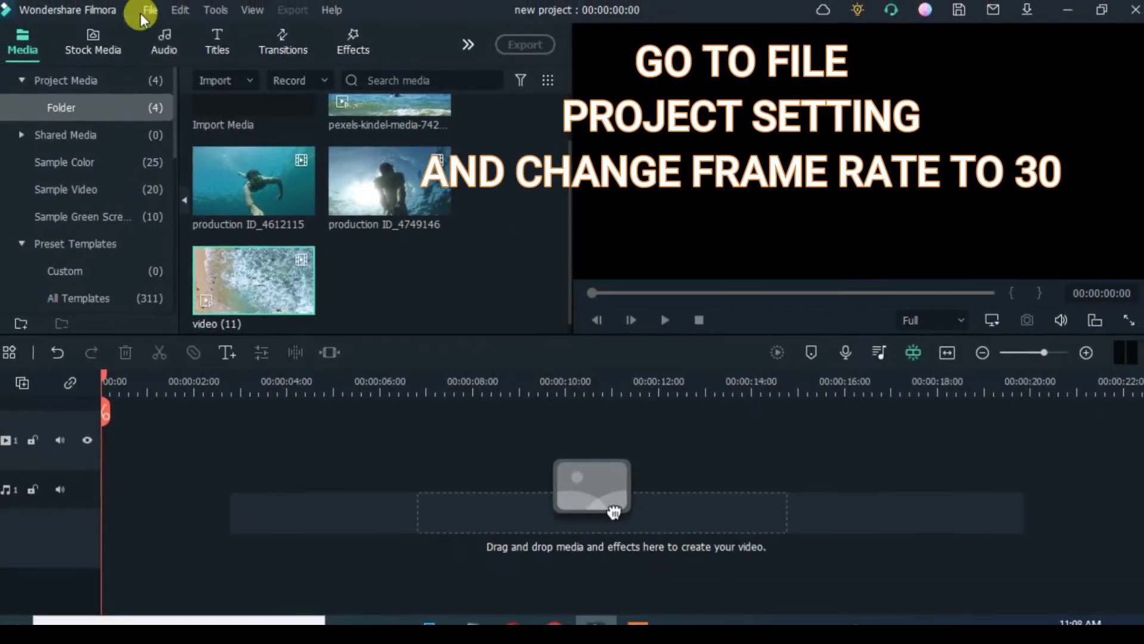
# Change the frame rate to 30 fps in Project Settings and confirm
pyautogui.click(143, 11)
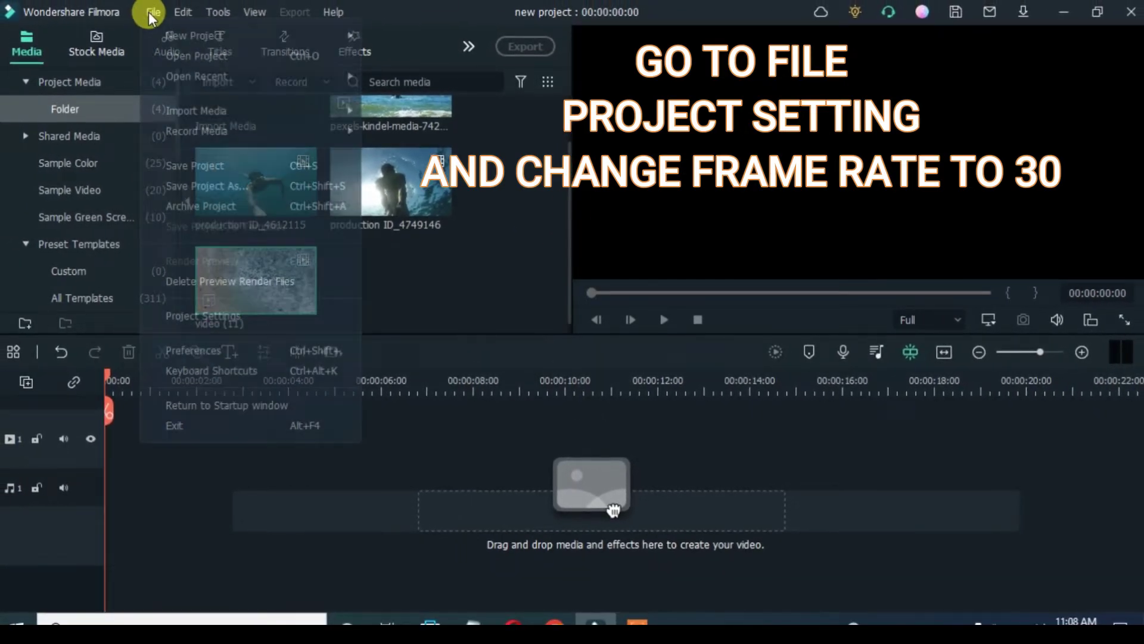
pyautogui.click(203, 315)
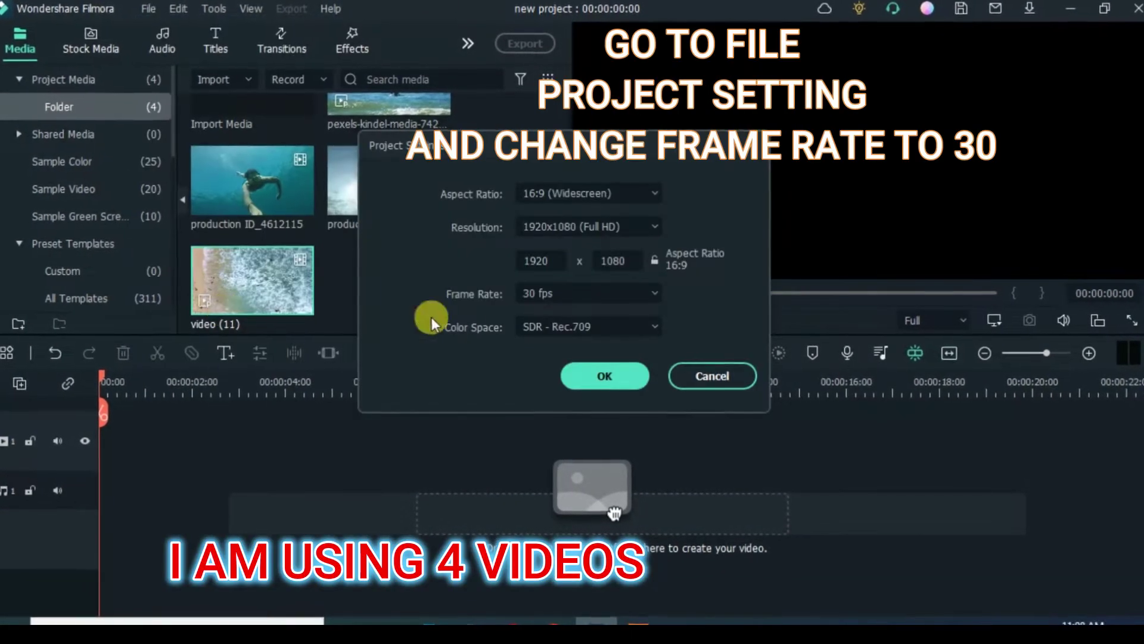
pyautogui.click(578, 294)
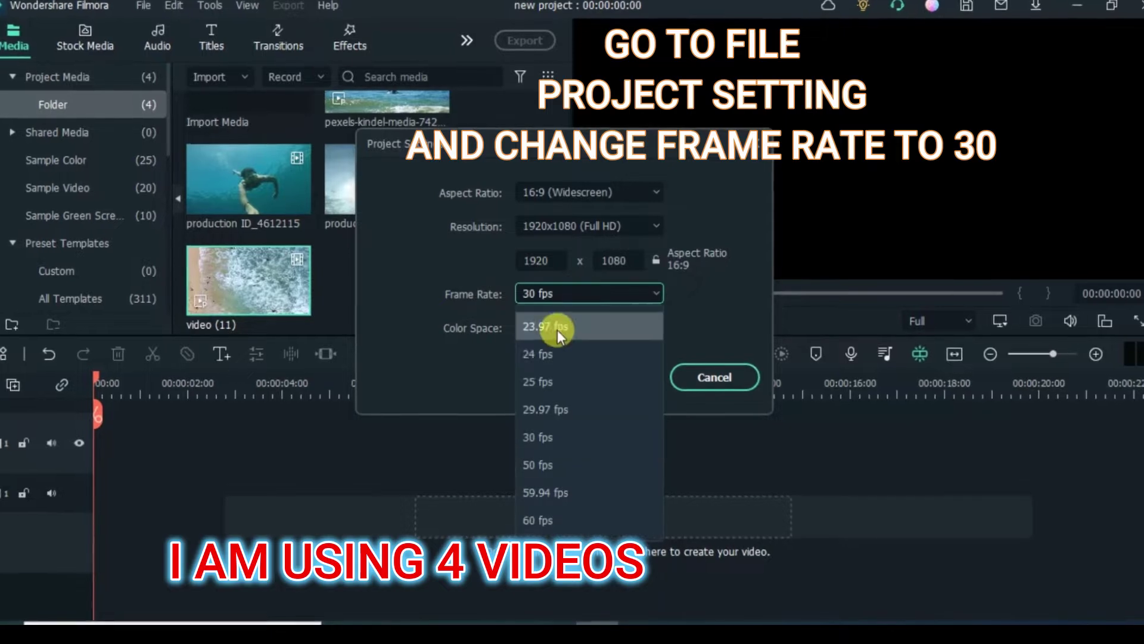
pyautogui.click(547, 438)
pyautogui.click(599, 380)
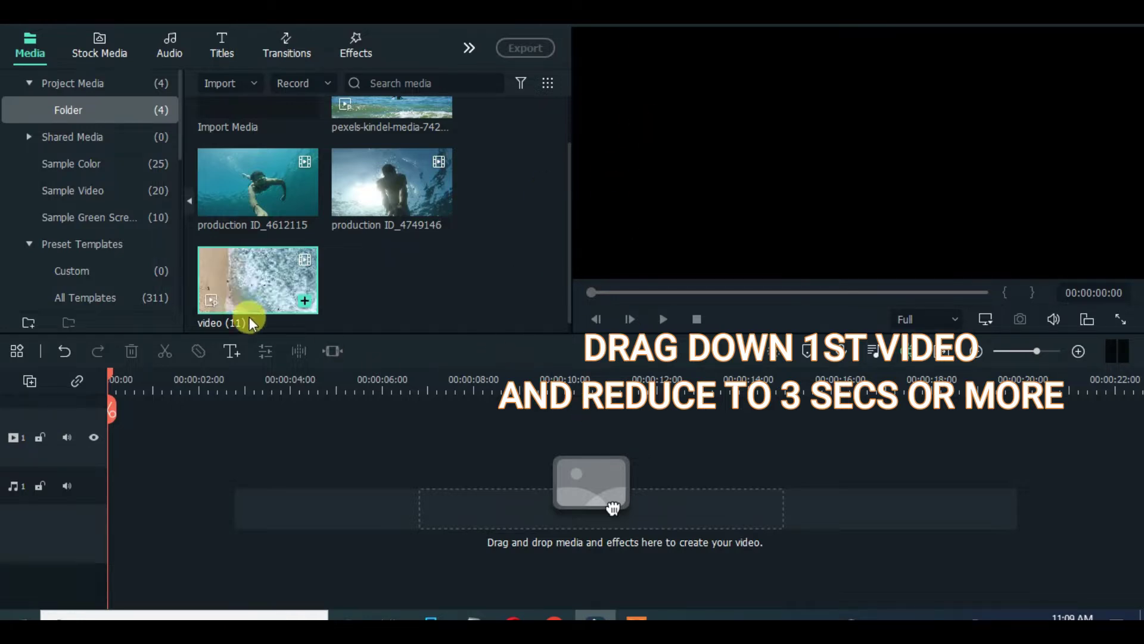
# Place the aerial beach clip on the timeline and trim it to three seconds
pyautogui.moveTo(258, 279); pyautogui.dragTo(123, 457)
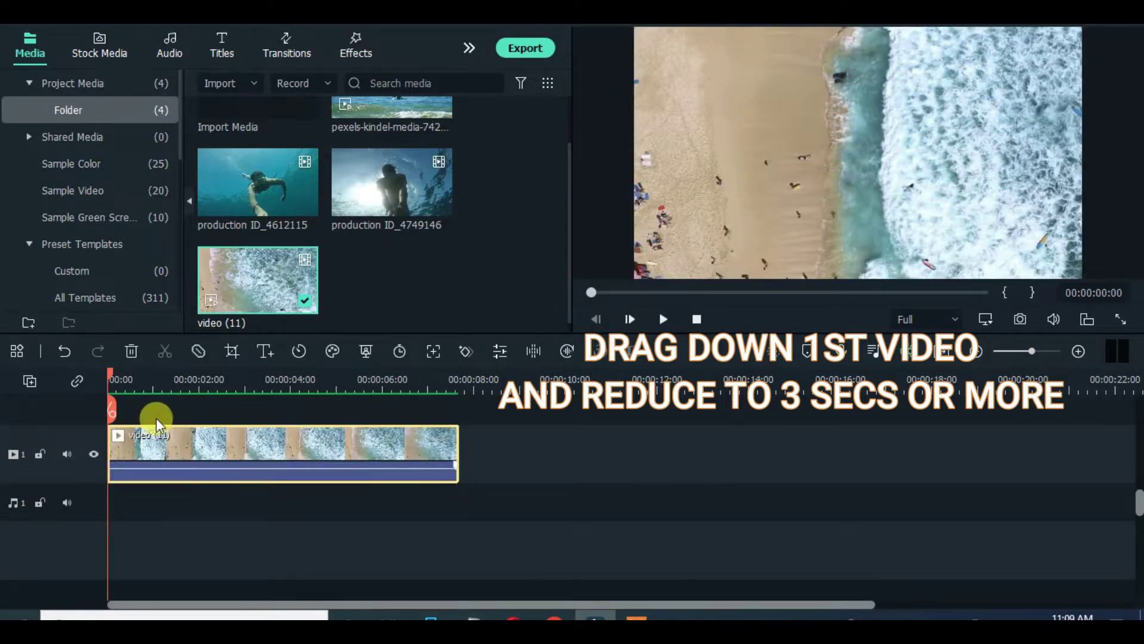
pyautogui.moveTo(109, 373); pyautogui.dragTo(245, 385)
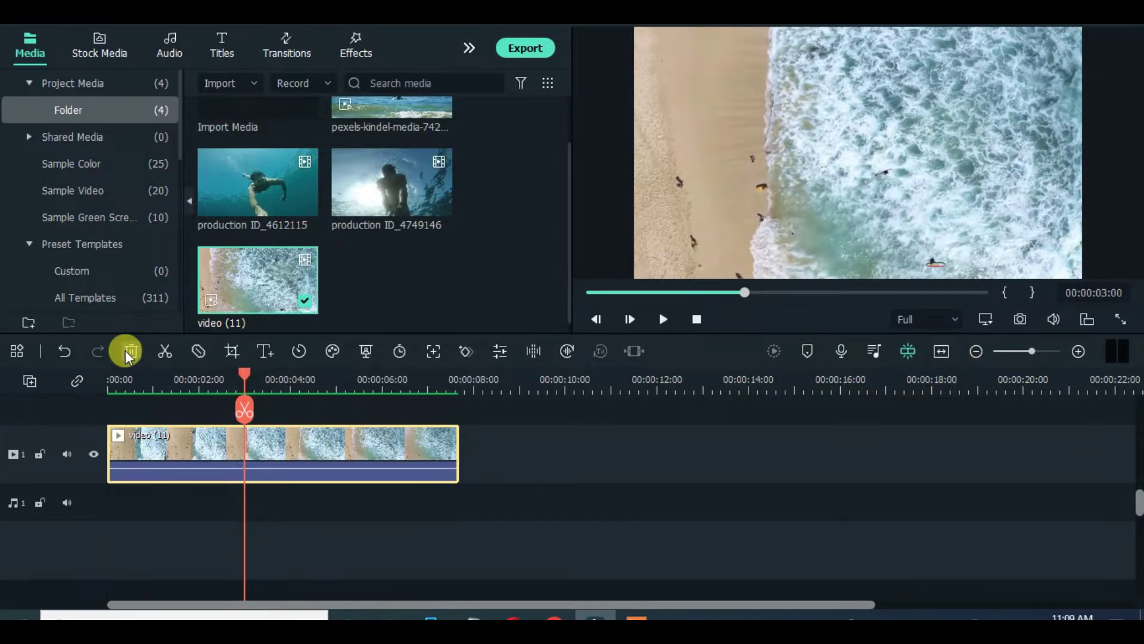
pyautogui.click(164, 352)
pyautogui.click(129, 352)
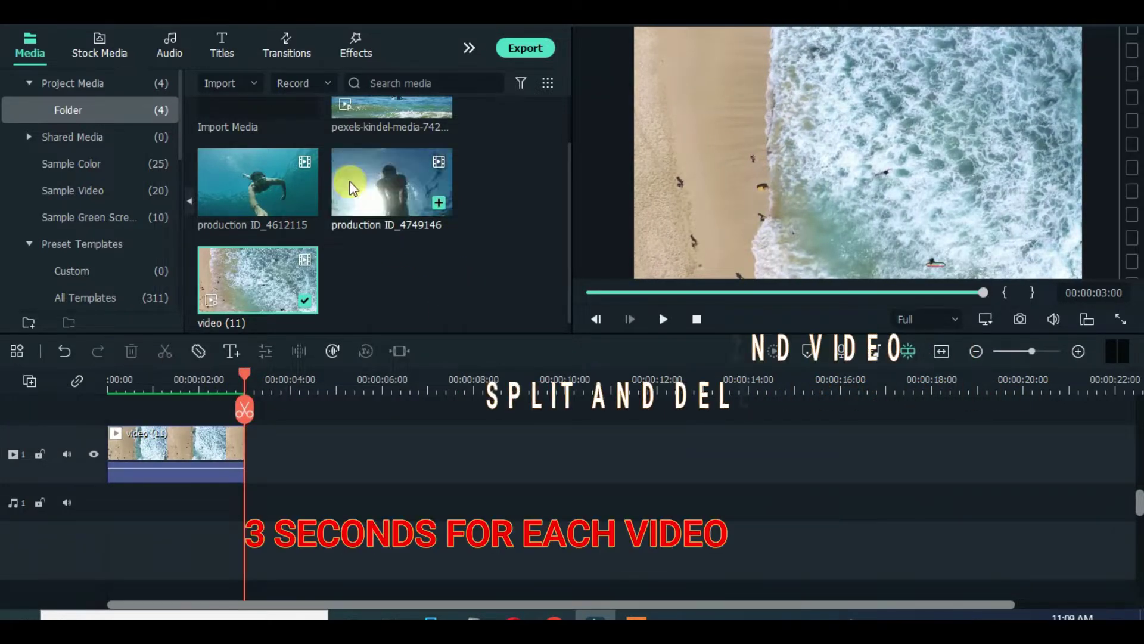
# Add production ID_4749146 after it and cut it to end at six seconds
pyautogui.moveTo(371, 198); pyautogui.dragTo(300, 460)
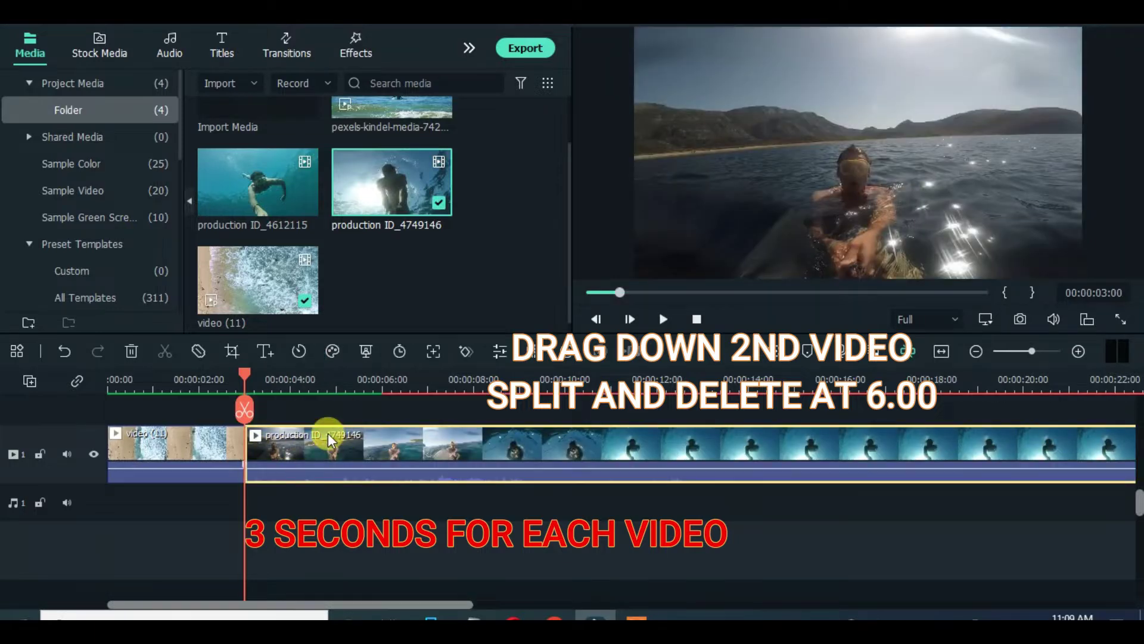
pyautogui.moveTo(398, 379); pyautogui.dragTo(383, 381)
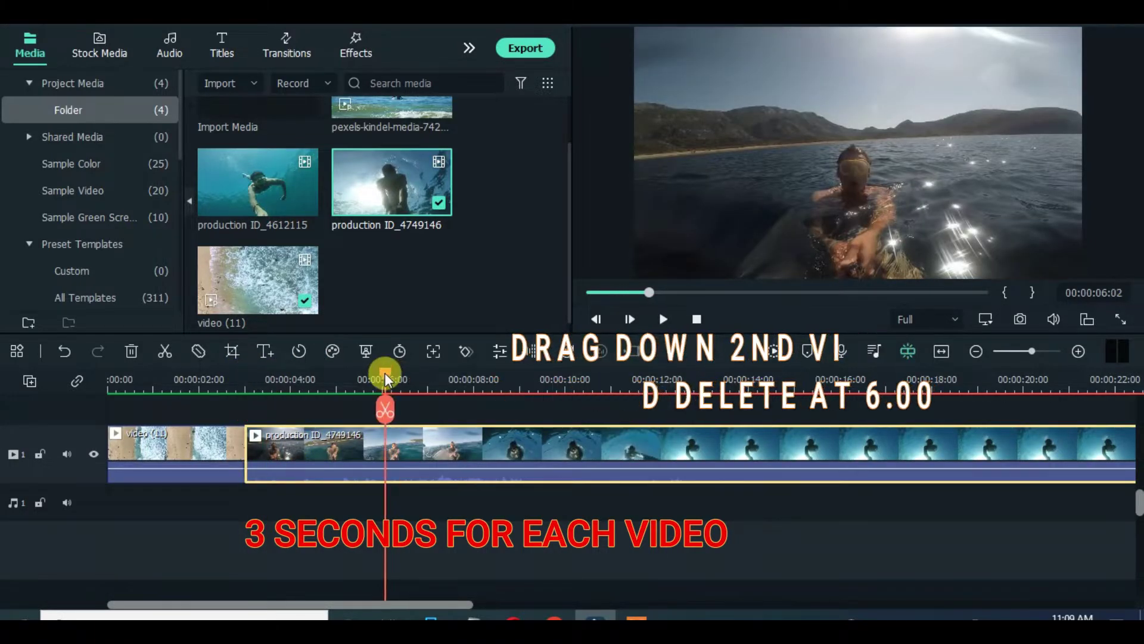
pyautogui.click(165, 351)
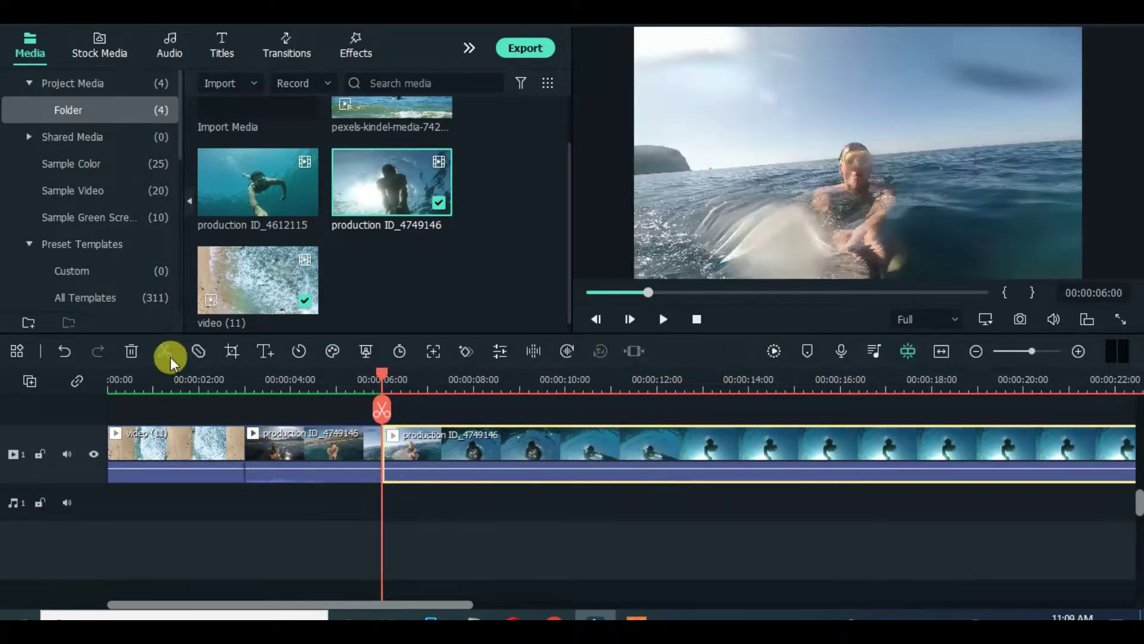
pyautogui.click(131, 351)
# Add production ID_4612115 ending at nine seconds and trim the surfing clip to twelve
pyautogui.moveTo(247, 190)
pyautogui.mouseDown()
pyautogui.moveTo(372, 192)
pyautogui.moveTo(384, 447)
pyautogui.mouseUp()
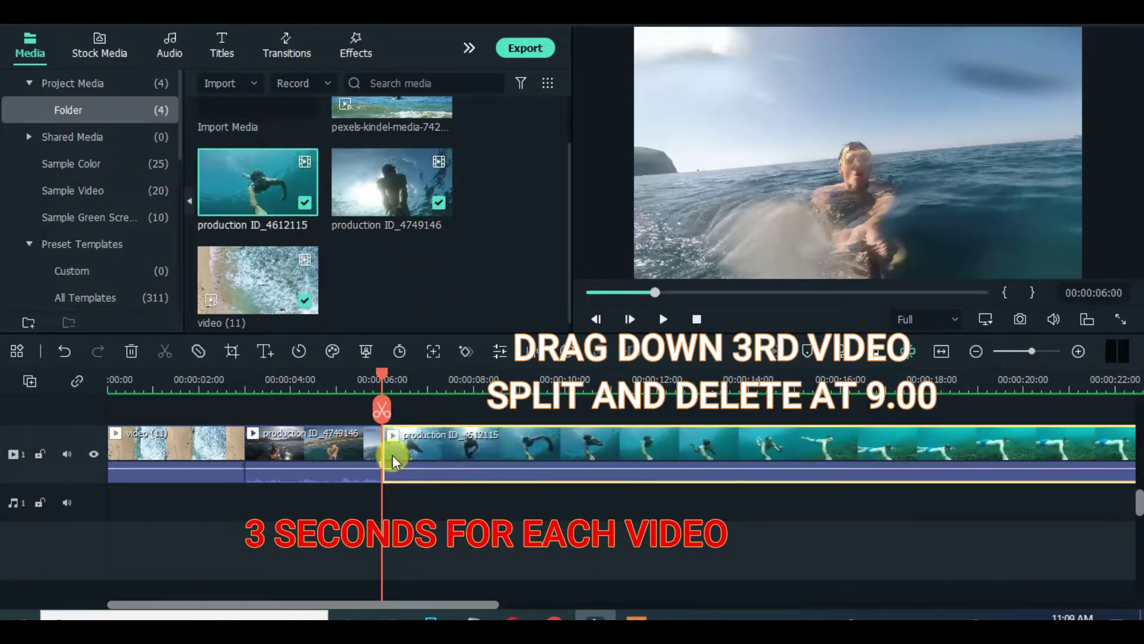
pyautogui.moveTo(382, 376)
pyautogui.mouseDown()
pyautogui.moveTo(537, 379)
pyautogui.moveTo(519, 379)
pyautogui.mouseUp()
pyautogui.click(168, 352)
pyautogui.click(587, 454)
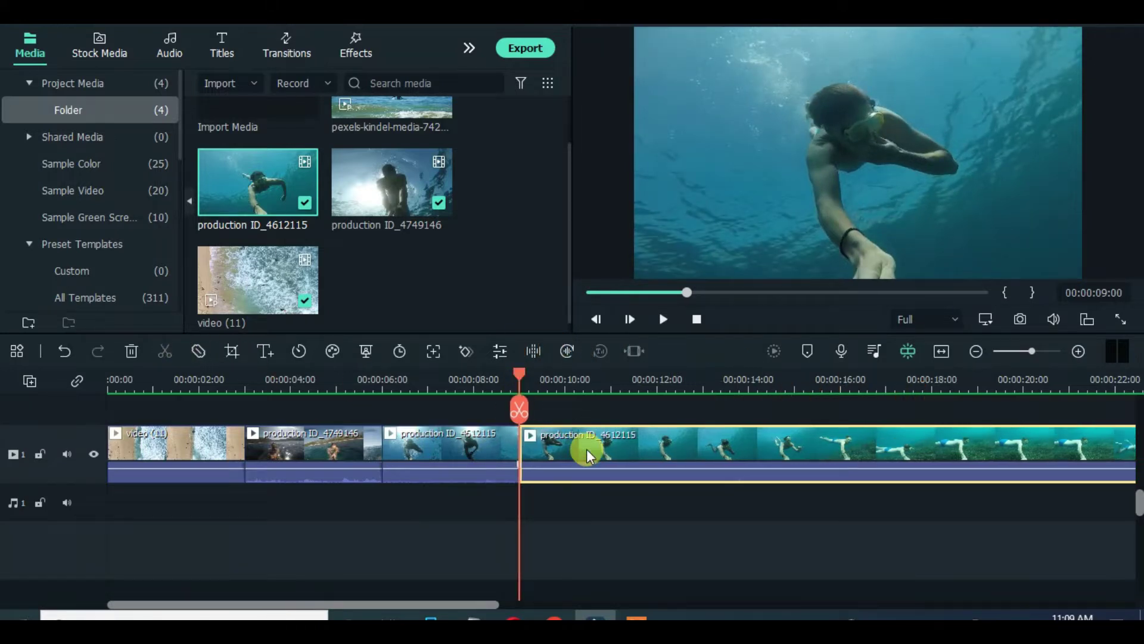
pyautogui.click(133, 352)
pyautogui.moveTo(567, 217); pyautogui.dragTo(567, 171)
pyautogui.moveTo(367, 159)
pyautogui.mouseDown()
pyautogui.moveTo(541, 186)
pyautogui.moveTo(533, 411)
pyautogui.moveTo(657, 387)
pyautogui.mouseUp()
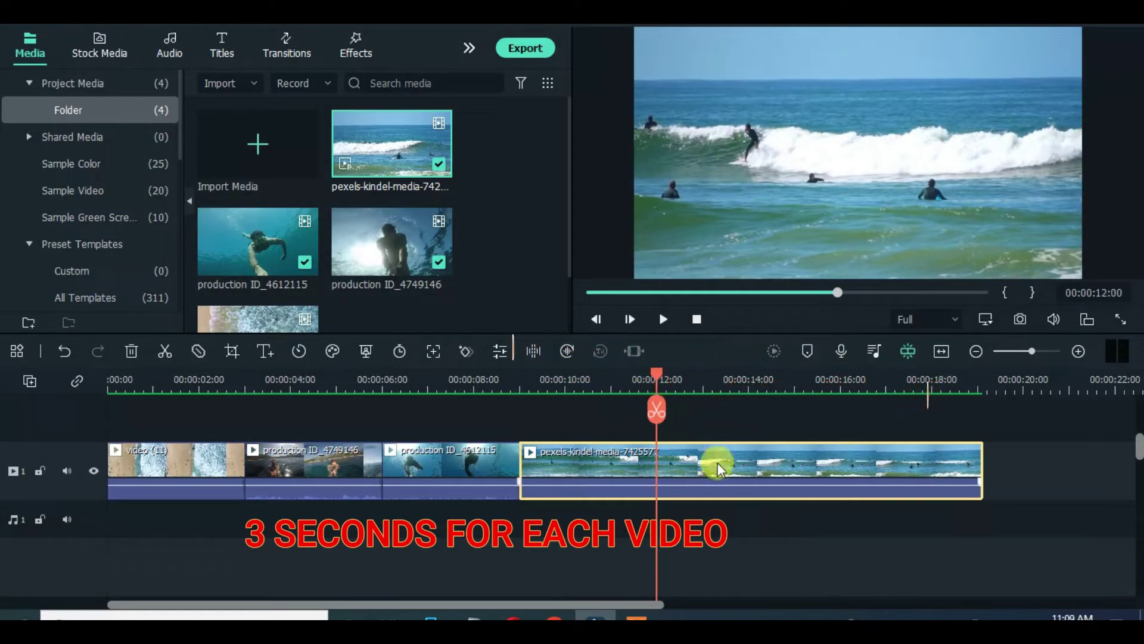
pyautogui.click(164, 351)
pyautogui.click(587, 290)
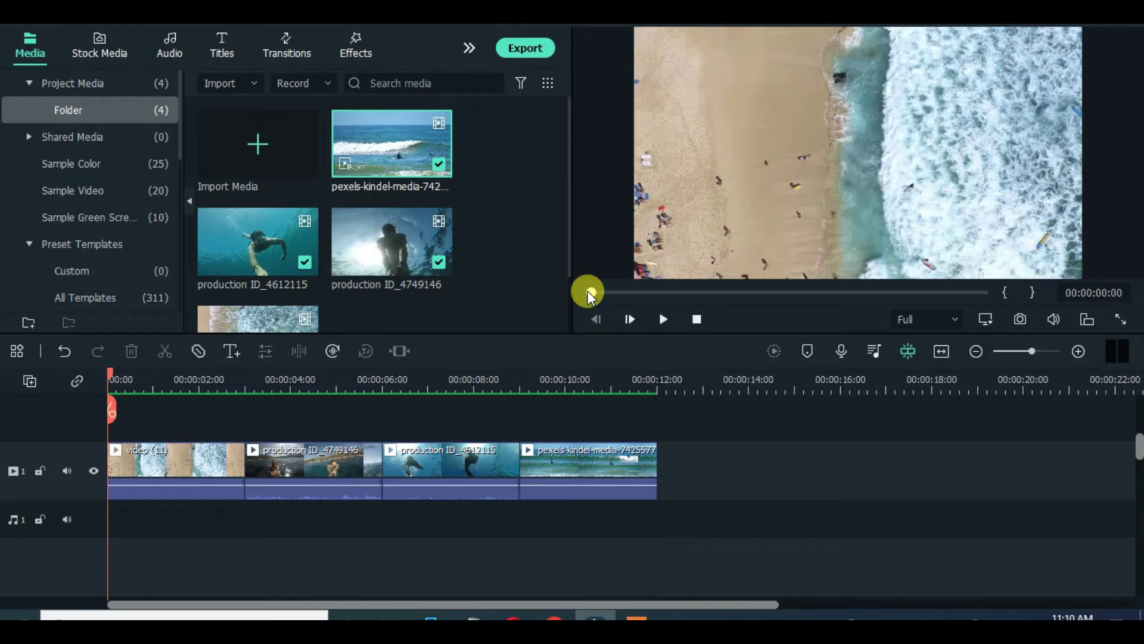
# Play the sequence, fit it to view, and park the playhead at 00:00:02:20
pyautogui.click(663, 319)
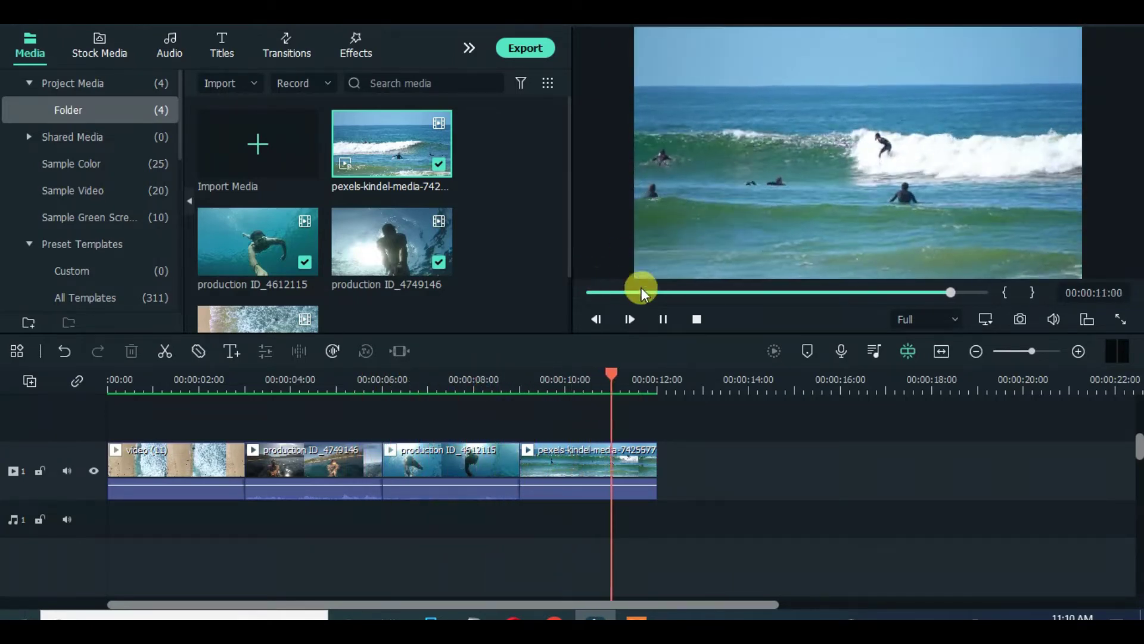
pyautogui.click(946, 352)
pyautogui.scroll(2, 284, 379)
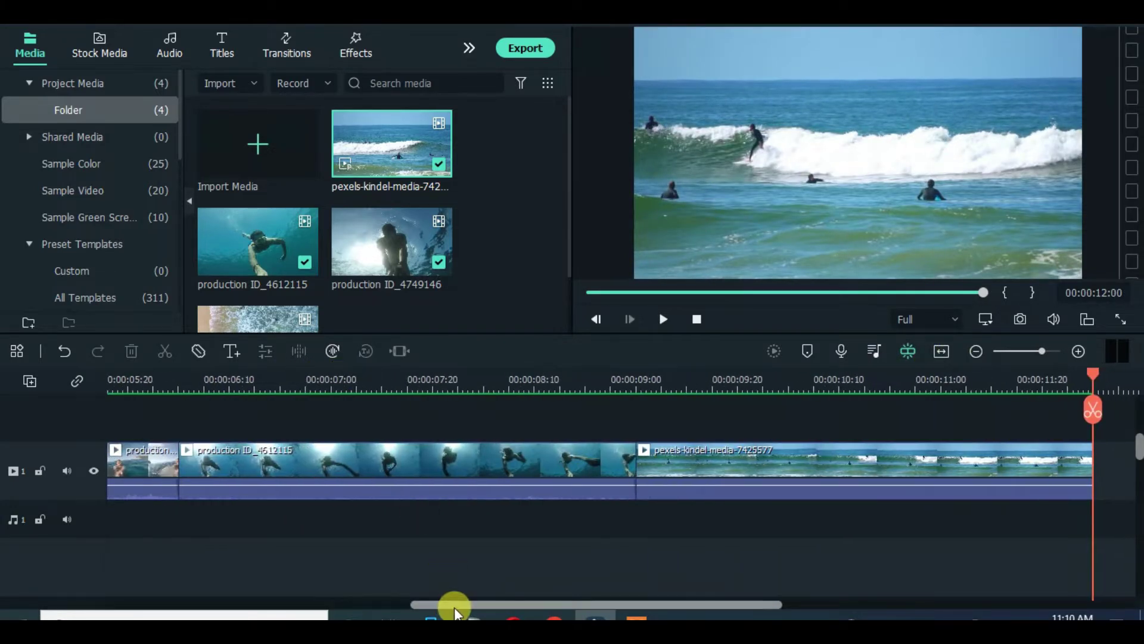
pyautogui.moveTo(454, 604)
pyautogui.mouseDown()
pyautogui.moveTo(108, 602)
pyautogui.moveTo(200, 605)
pyautogui.mouseUp()
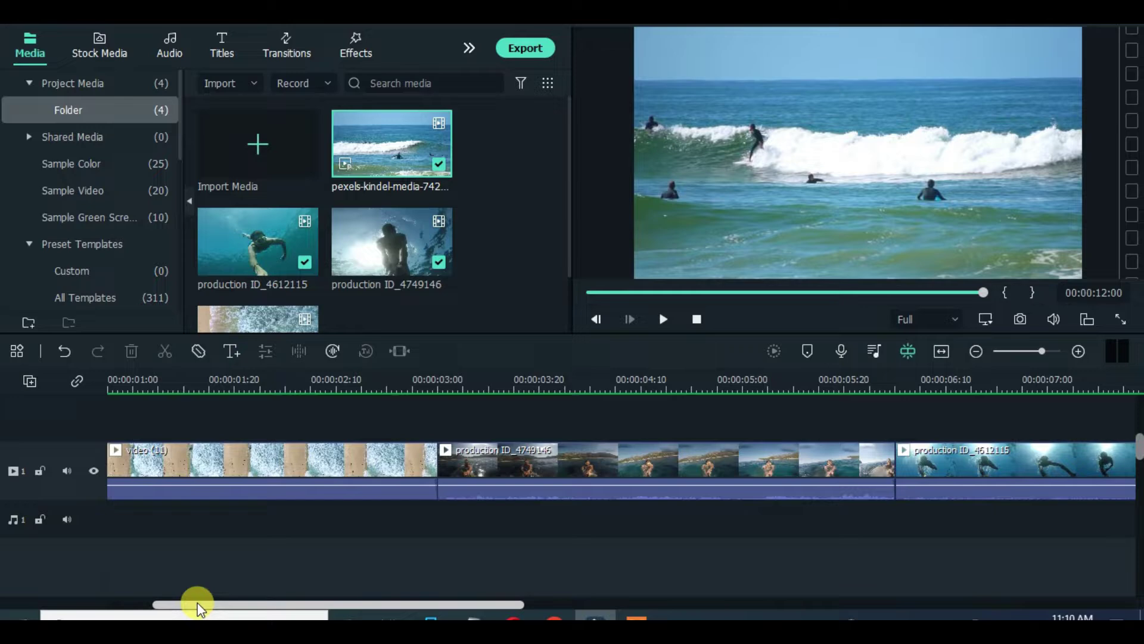
pyautogui.click(464, 463)
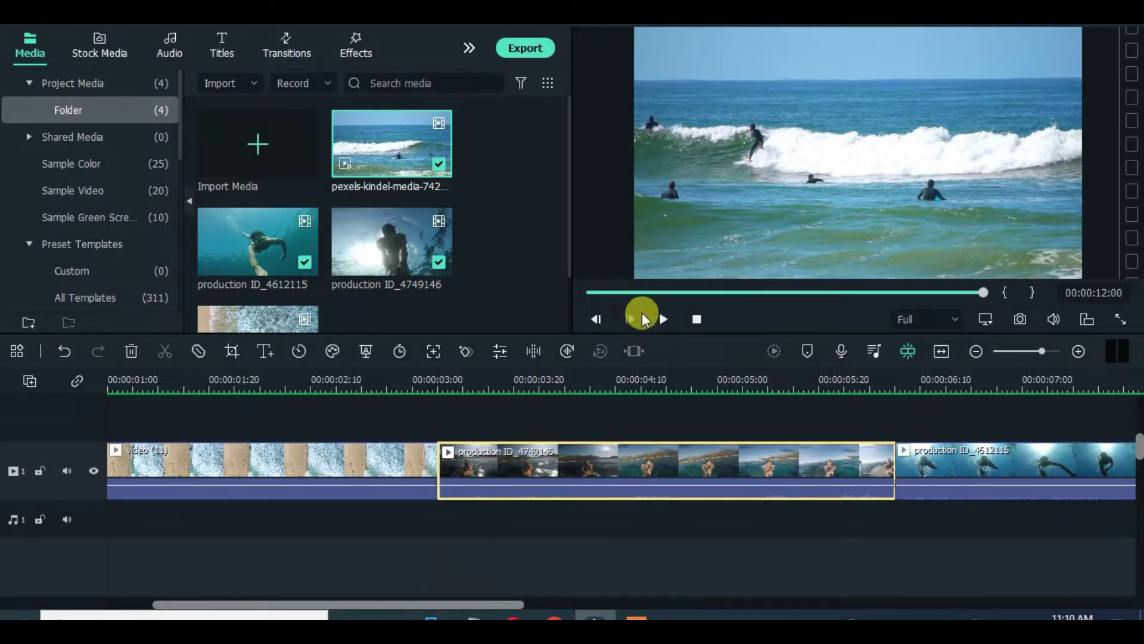
pyautogui.moveTo(169, 376)
pyautogui.mouseDown()
pyautogui.moveTo(438, 390)
pyautogui.moveTo(397, 382)
pyautogui.mouseUp()
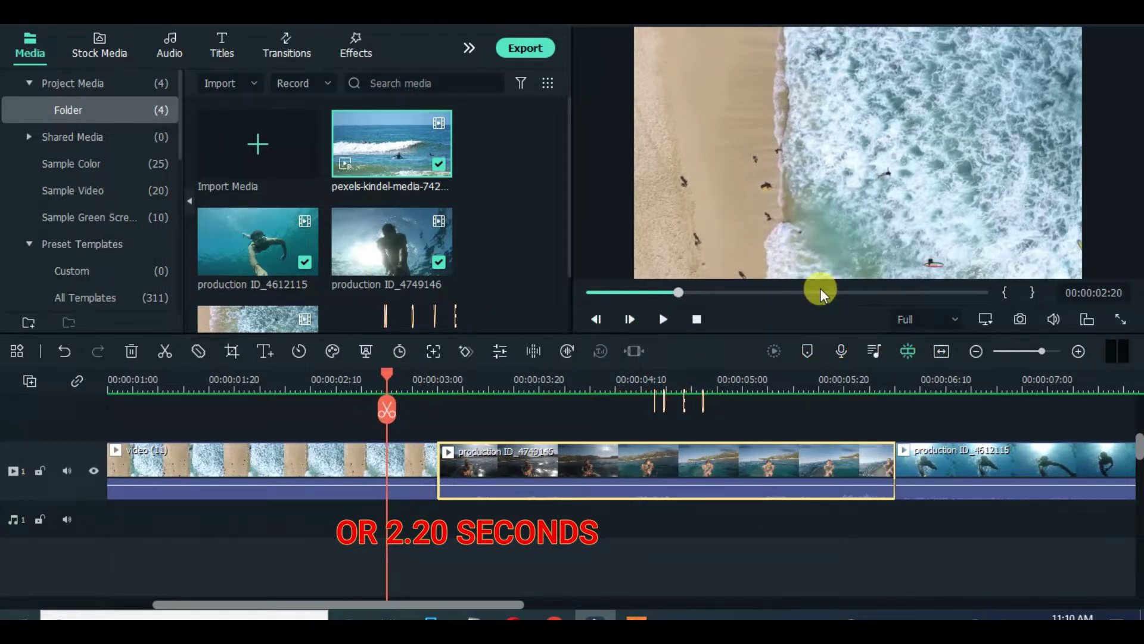
# Add Square Blur at 2:20 on track 2 and trim it to end at 3:10
pyautogui.click(365, 52)
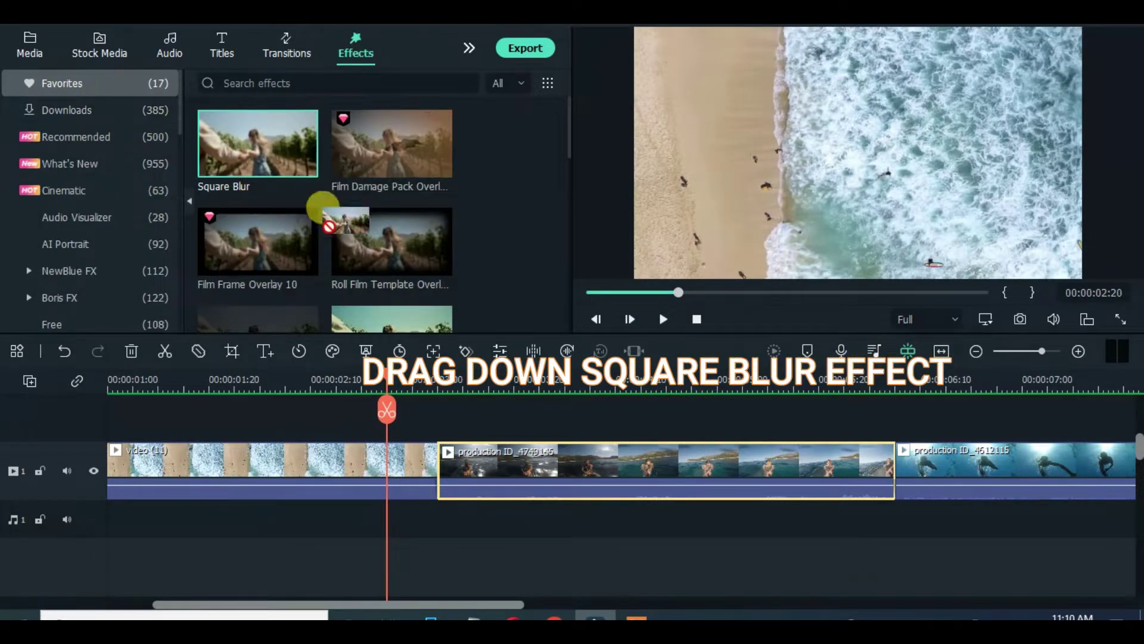
pyautogui.moveTo(326, 214); pyautogui.dragTo(434, 460)
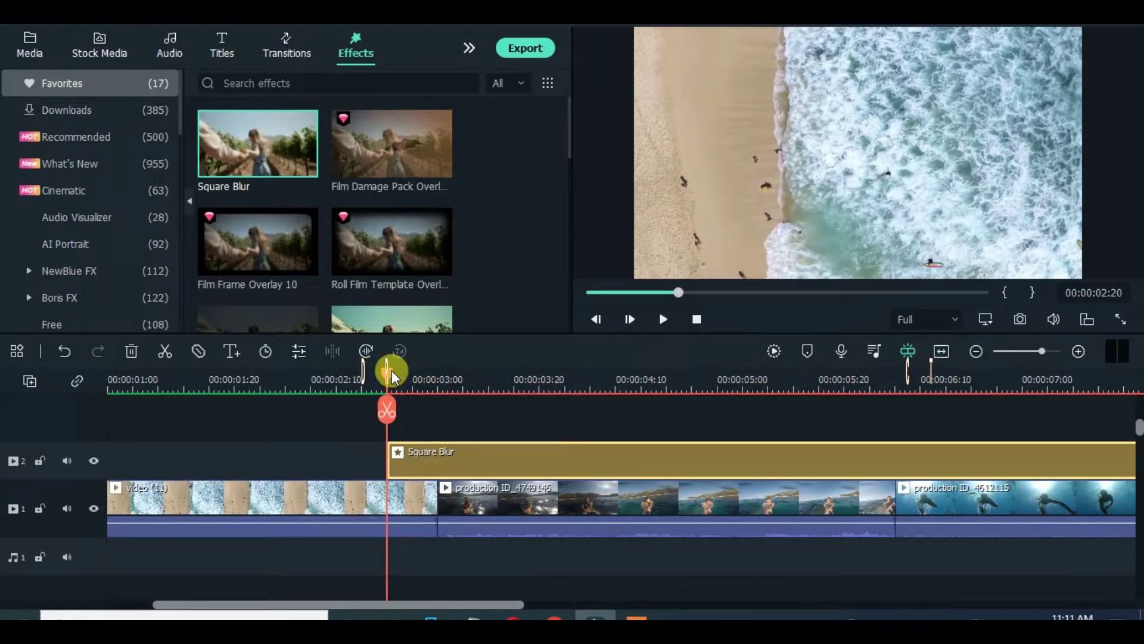
pyautogui.moveTo(392, 372); pyautogui.dragTo(490, 383)
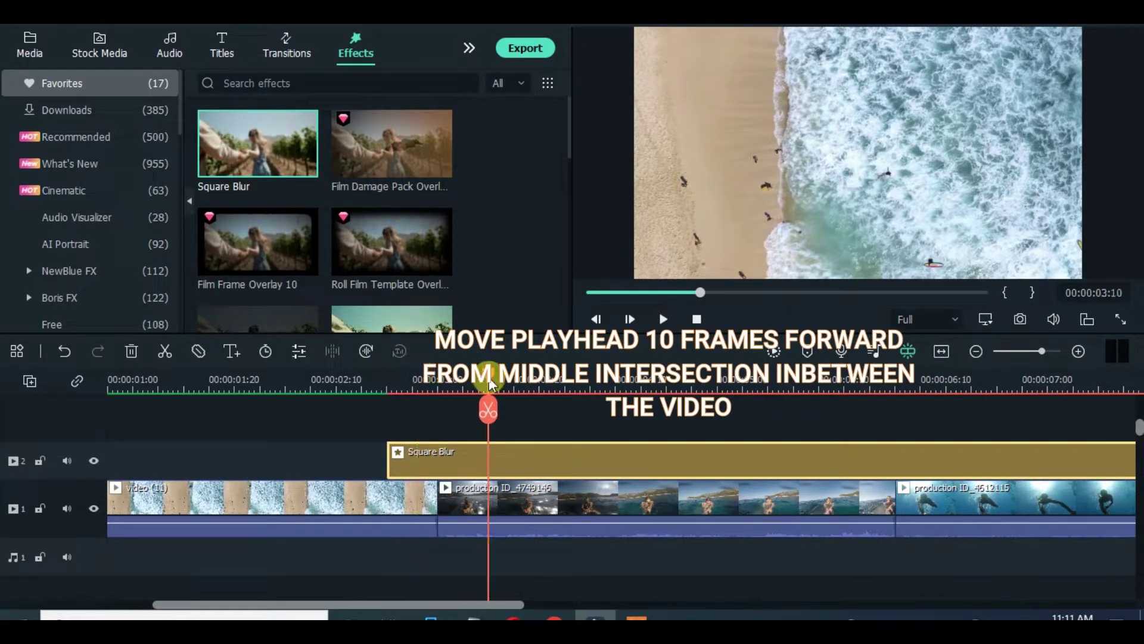
pyautogui.click(166, 352)
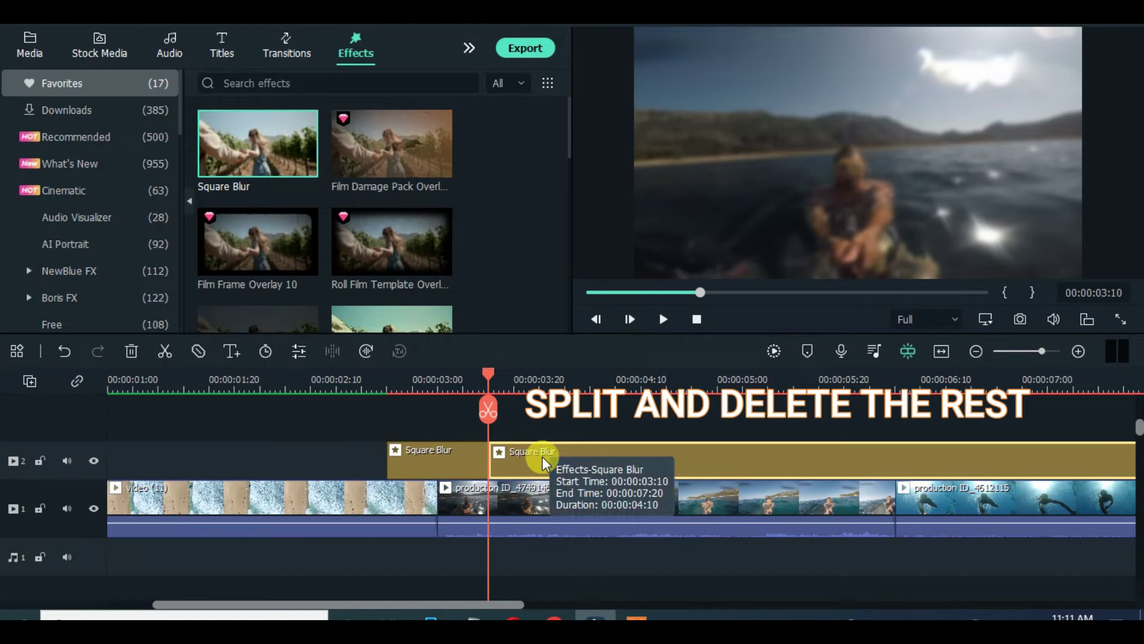
pyautogui.click(132, 351)
# Split the Square Blur at 2:25 and 3:05 into 5-, 10- and 5-frame pieces
pyautogui.moveTo(488, 375); pyautogui.dragTo(419, 377)
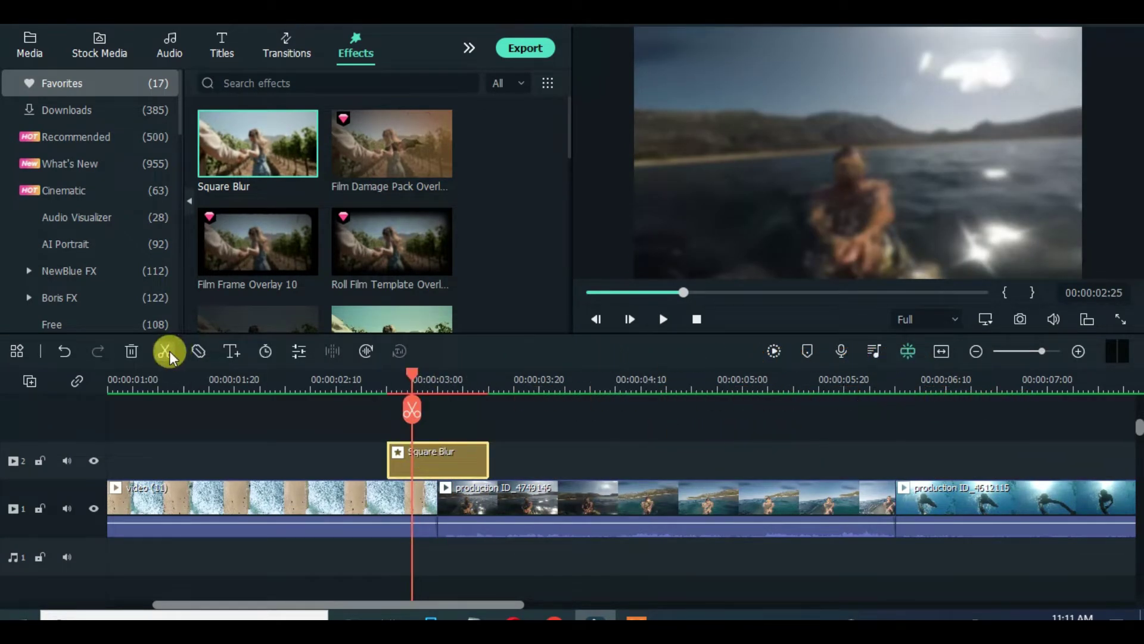
pyautogui.moveTo(408, 380); pyautogui.dragTo(454, 378)
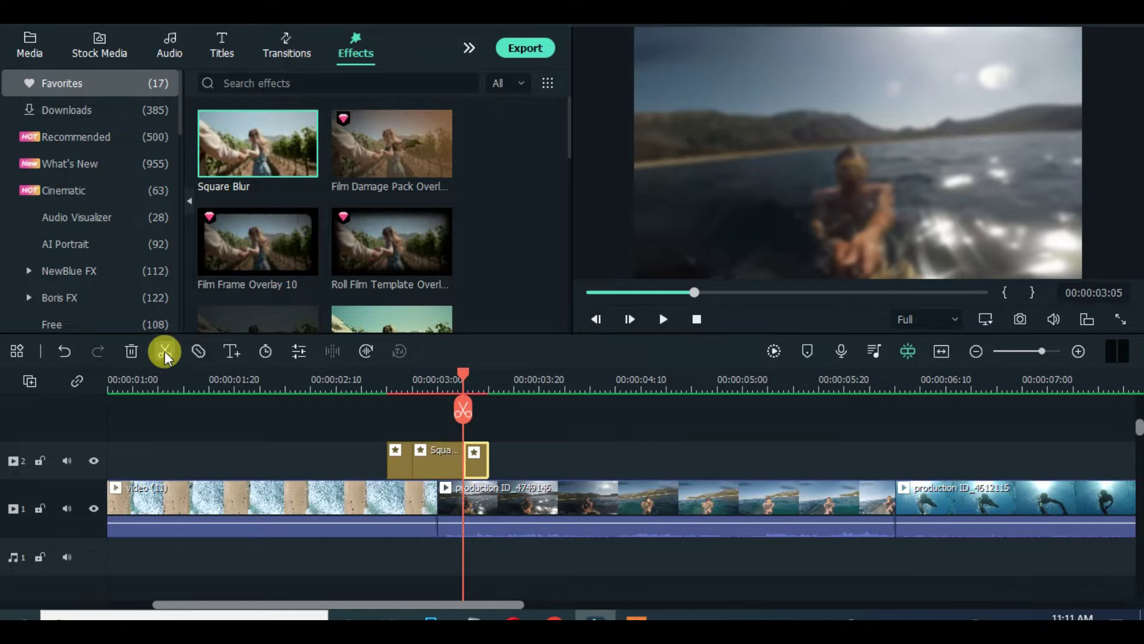
pyautogui.moveTo(467, 376); pyautogui.dragTo(383, 375)
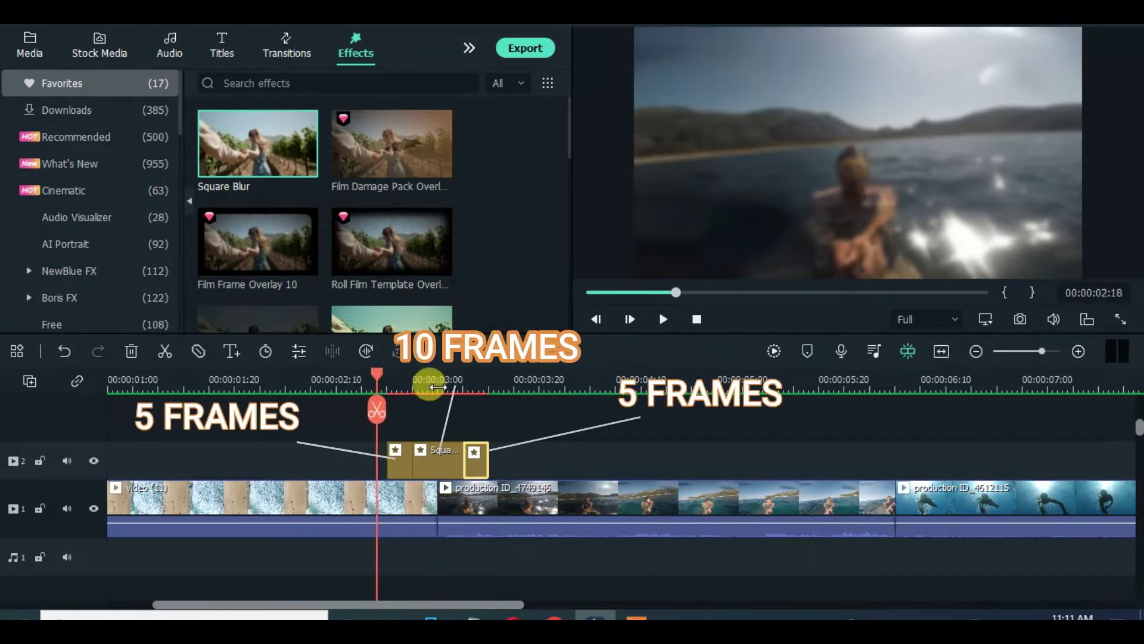
pyautogui.scroll(1, 523, 381)
pyautogui.scroll(1, 523, 382)
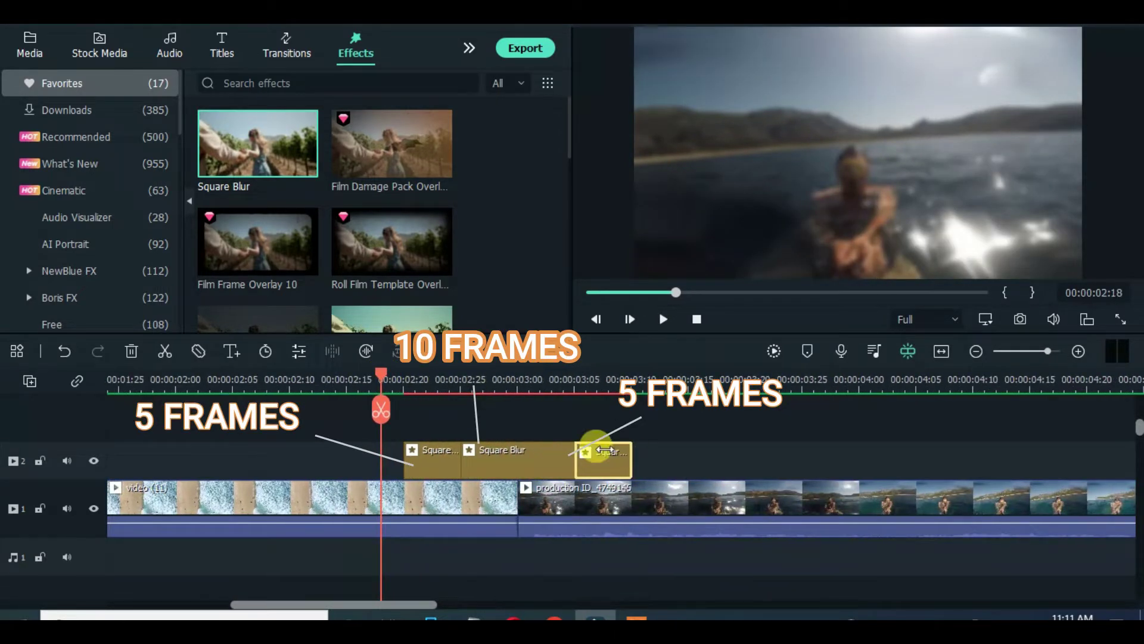
pyautogui.click(607, 456)
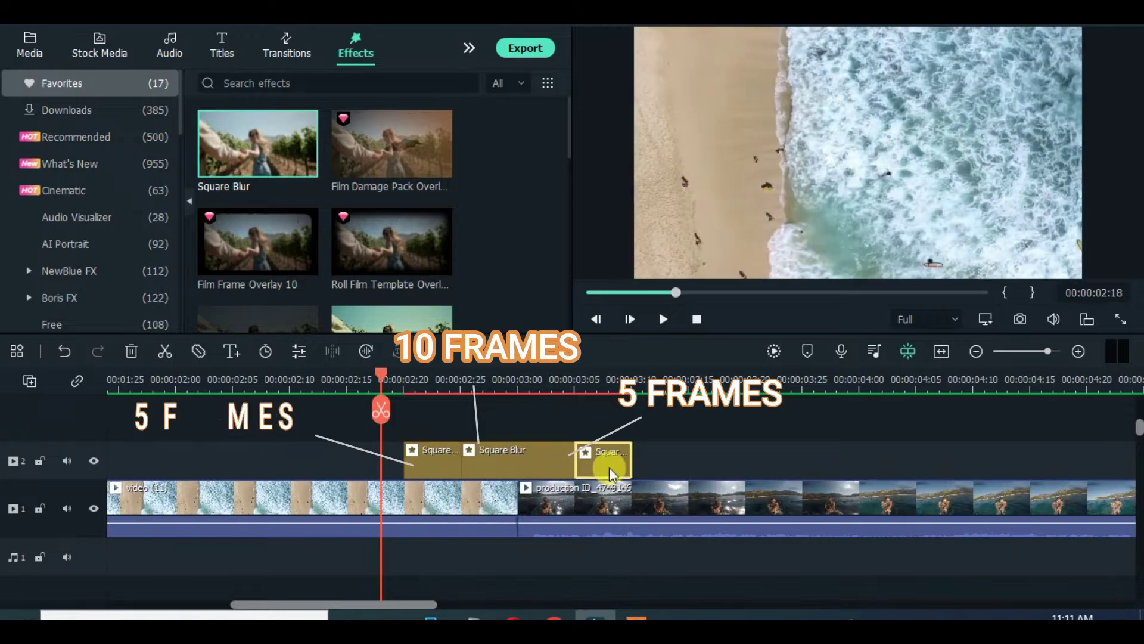
# Drop Dissolve between the three Square Blur pieces and at the first clip junction
pyautogui.click(292, 52)
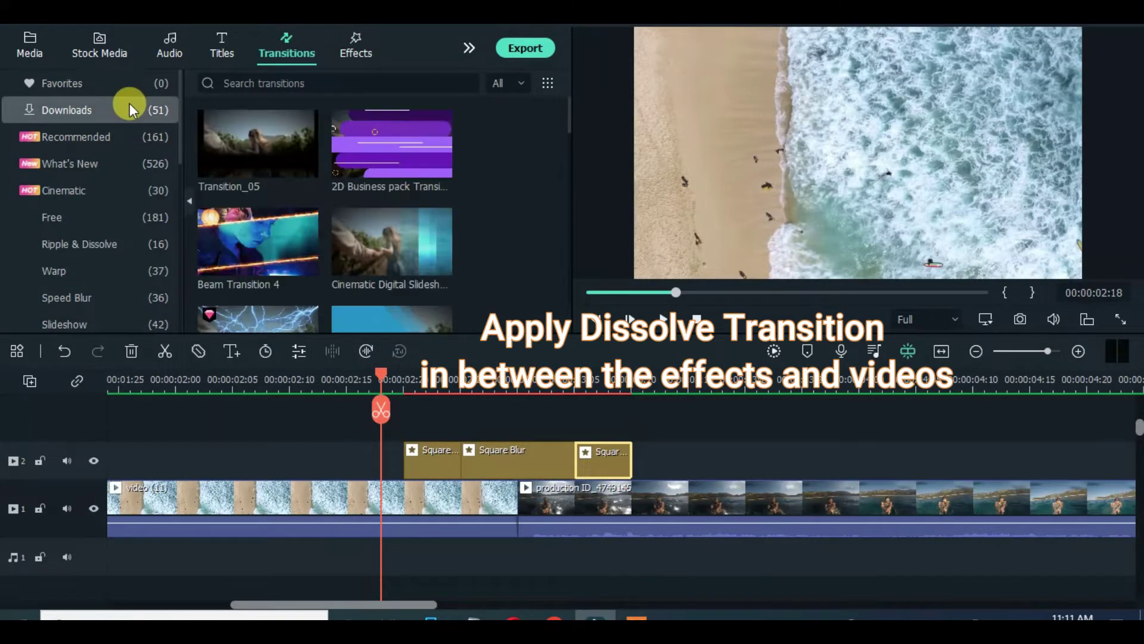
pyautogui.moveTo(570, 116); pyautogui.dragTo(561, 248)
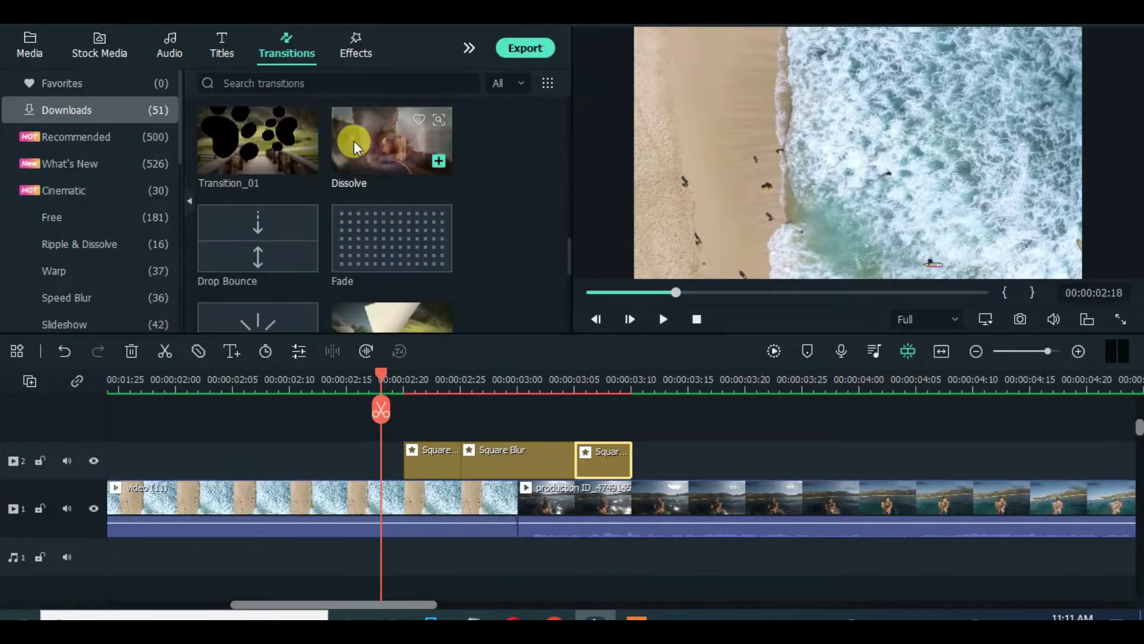
pyautogui.moveTo(453, 472); pyautogui.dragTo(465, 459)
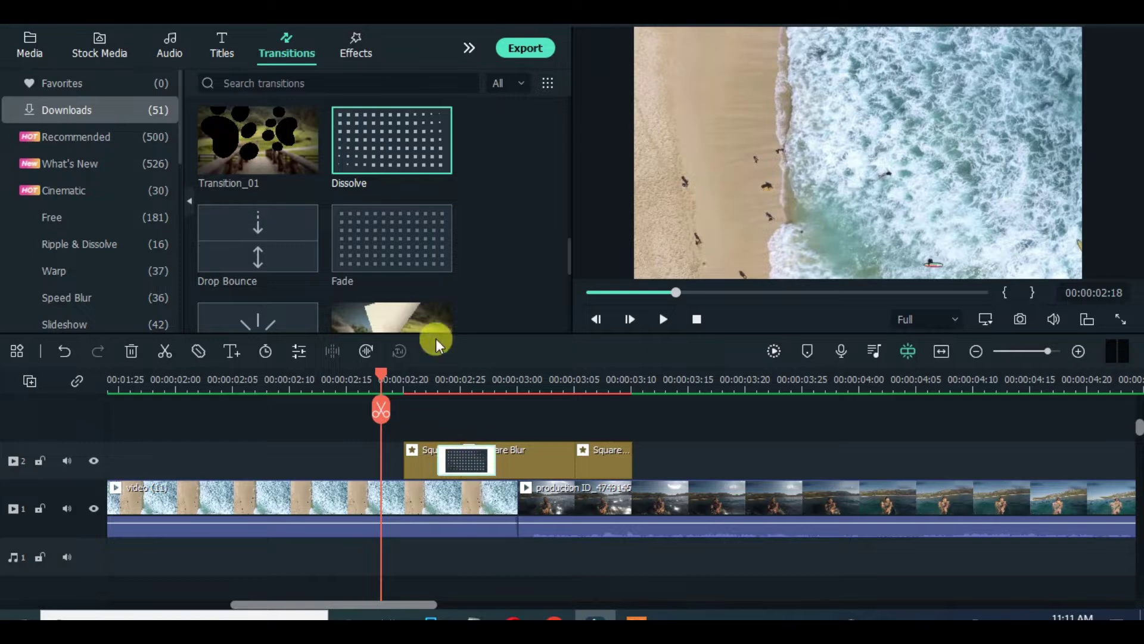
pyautogui.moveTo(392, 140); pyautogui.dragTo(588, 479)
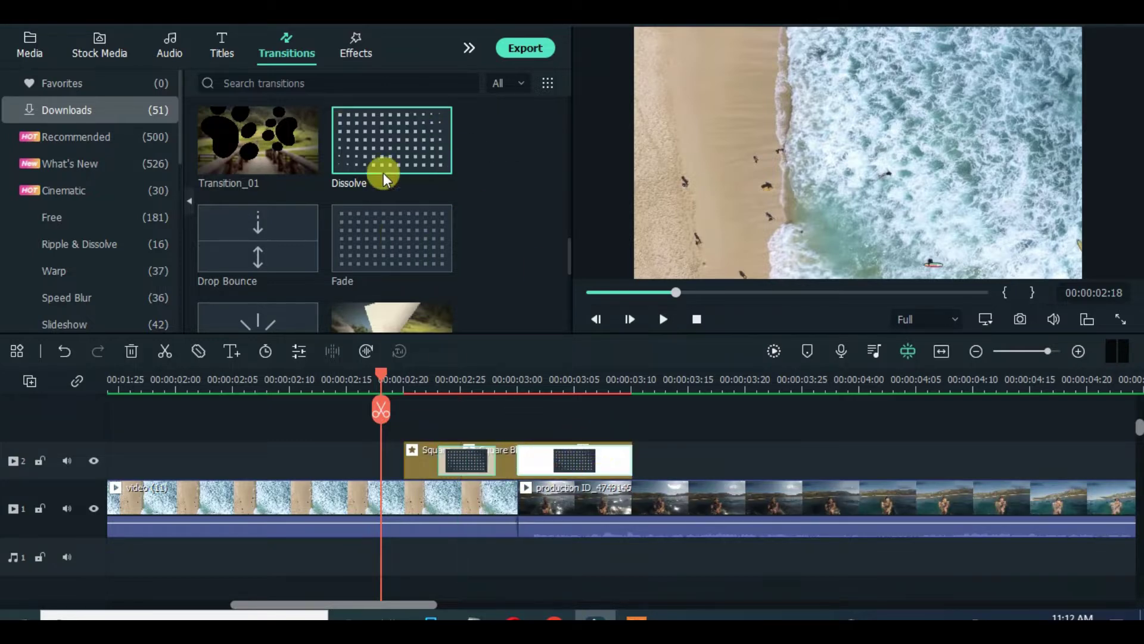
pyautogui.moveTo(363, 143); pyautogui.dragTo(555, 519)
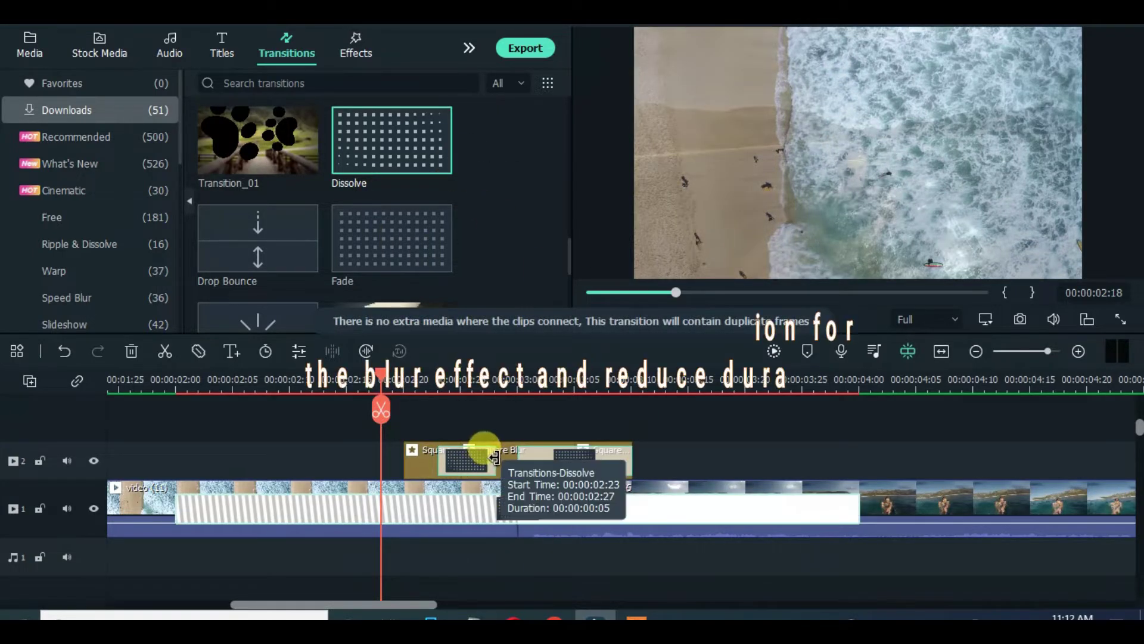
# Shorten both blur-split dissolves to 00:00:00:04
pyautogui.doubleClick(475, 462)
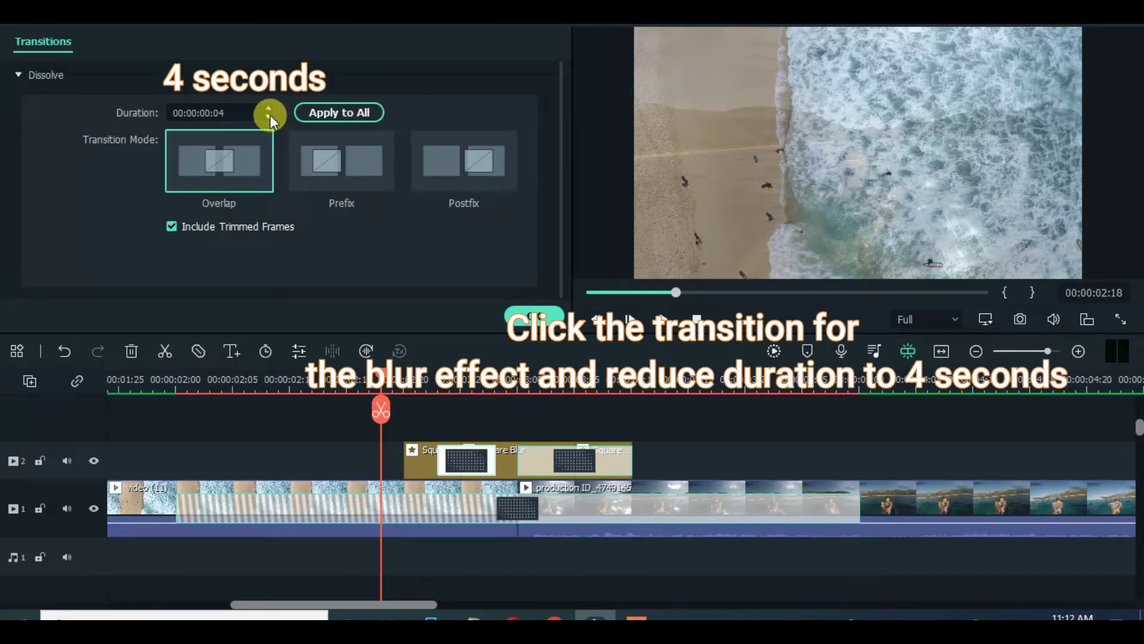
pyautogui.click(537, 466)
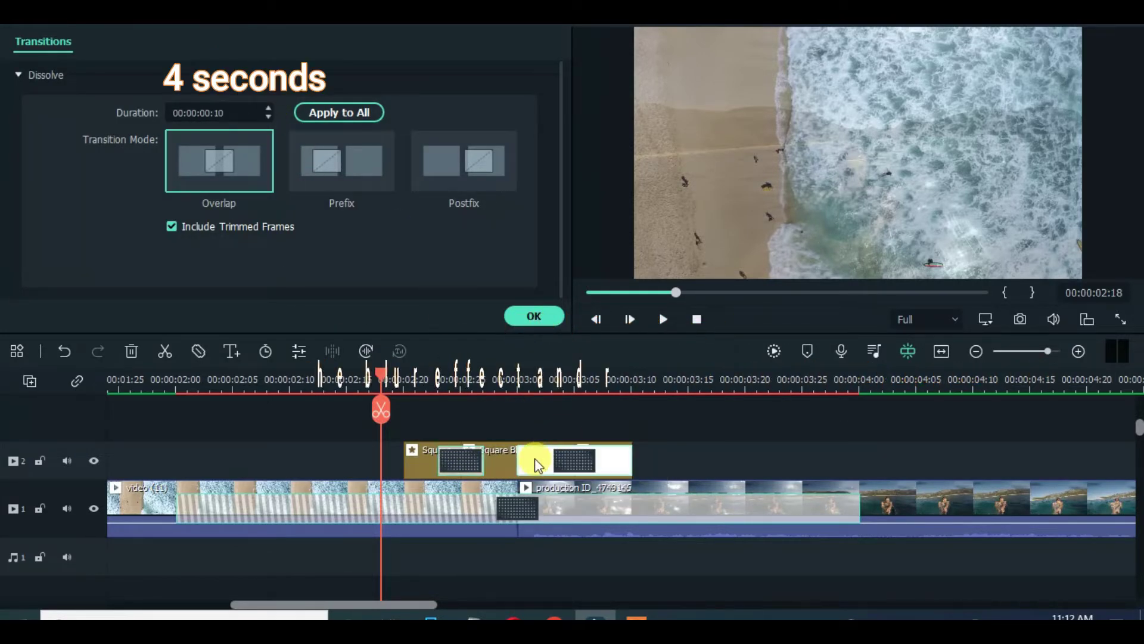
pyautogui.click(267, 119)
pyautogui.click(267, 120)
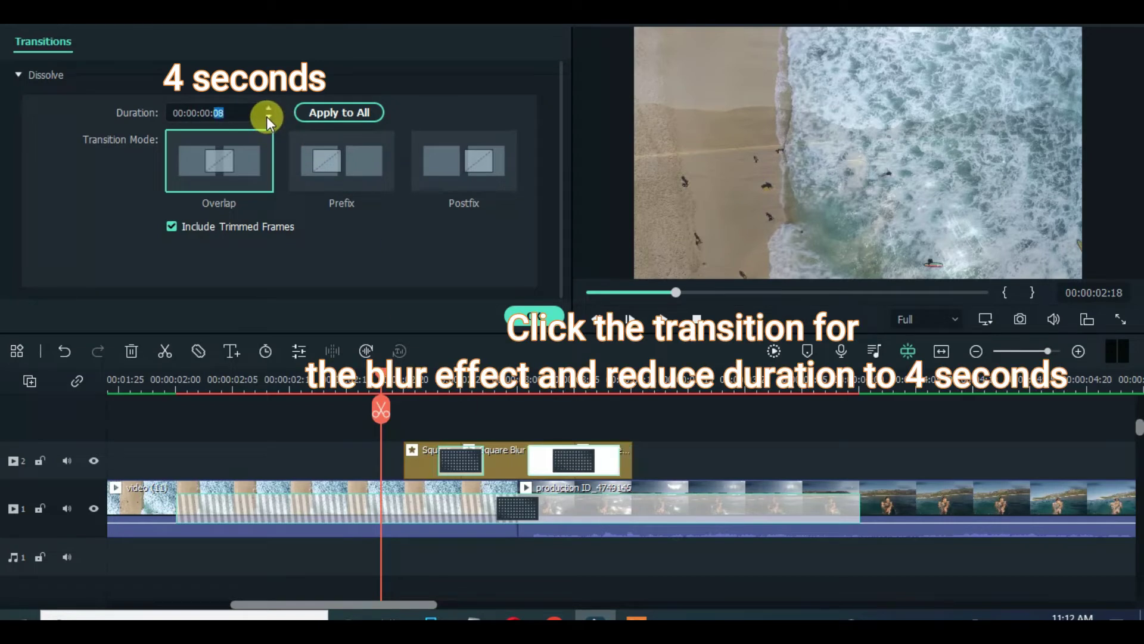
pyautogui.click(268, 117)
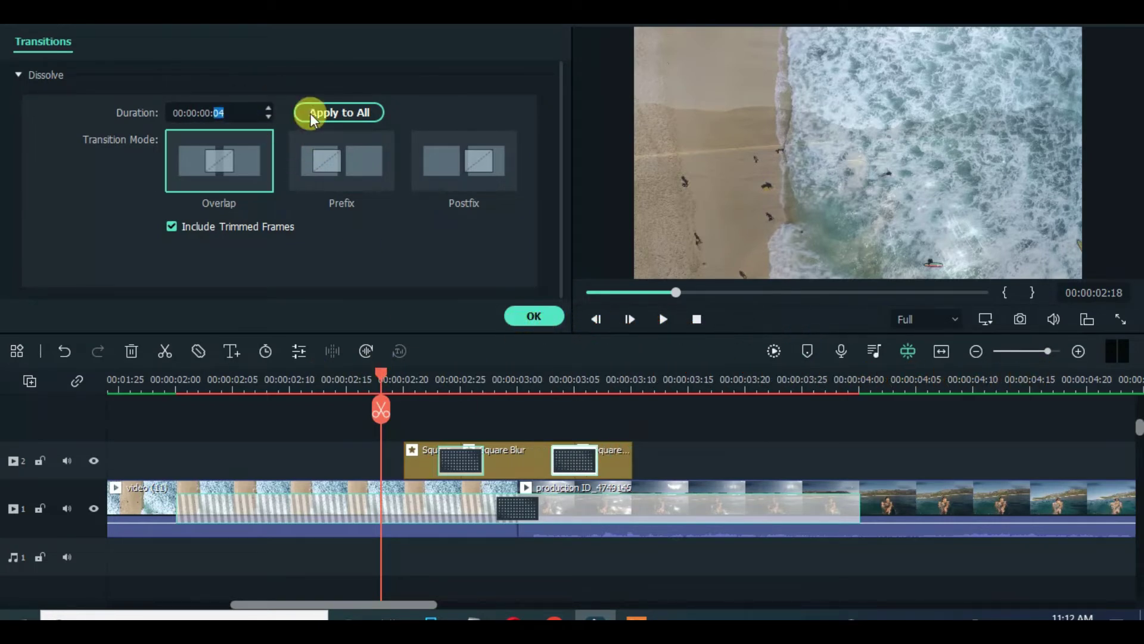
# Set the dissolve between the first two clips to 00:00:00:06
pyautogui.click(467, 509)
pyautogui.click(268, 108)
pyautogui.click(268, 109)
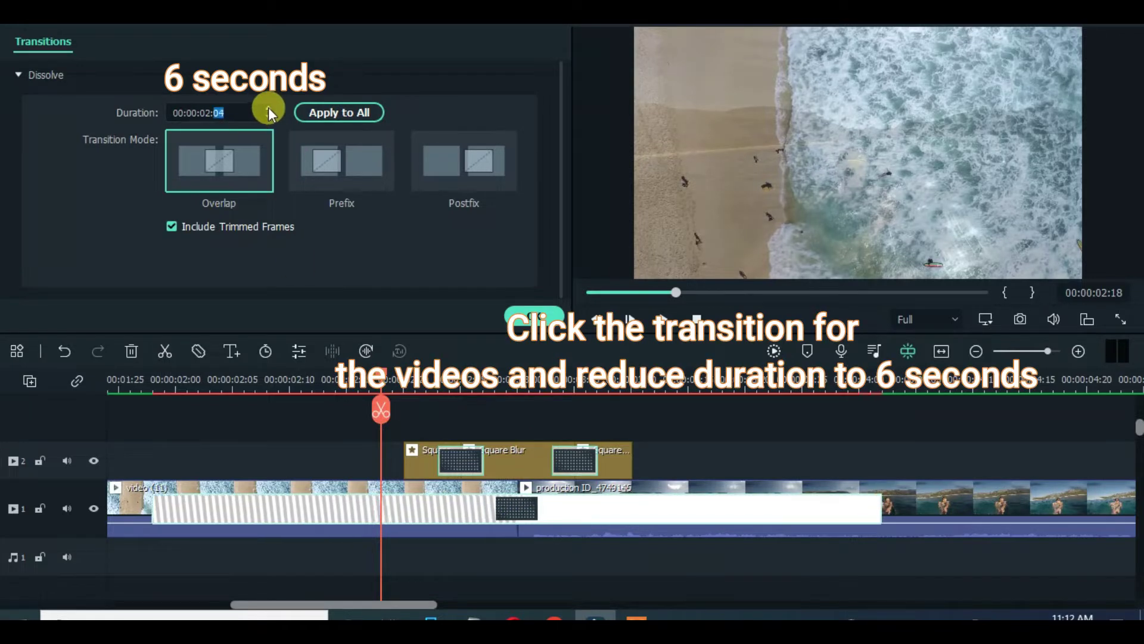
pyautogui.click(269, 109)
pyautogui.click(268, 108)
pyautogui.click(269, 116)
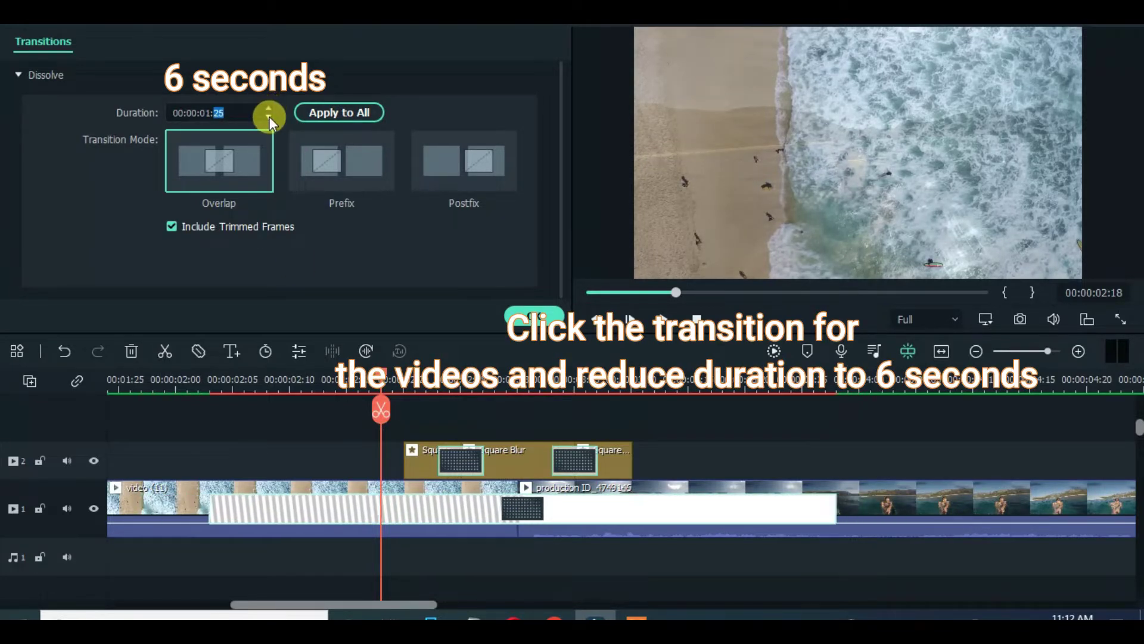
pyautogui.click(269, 117)
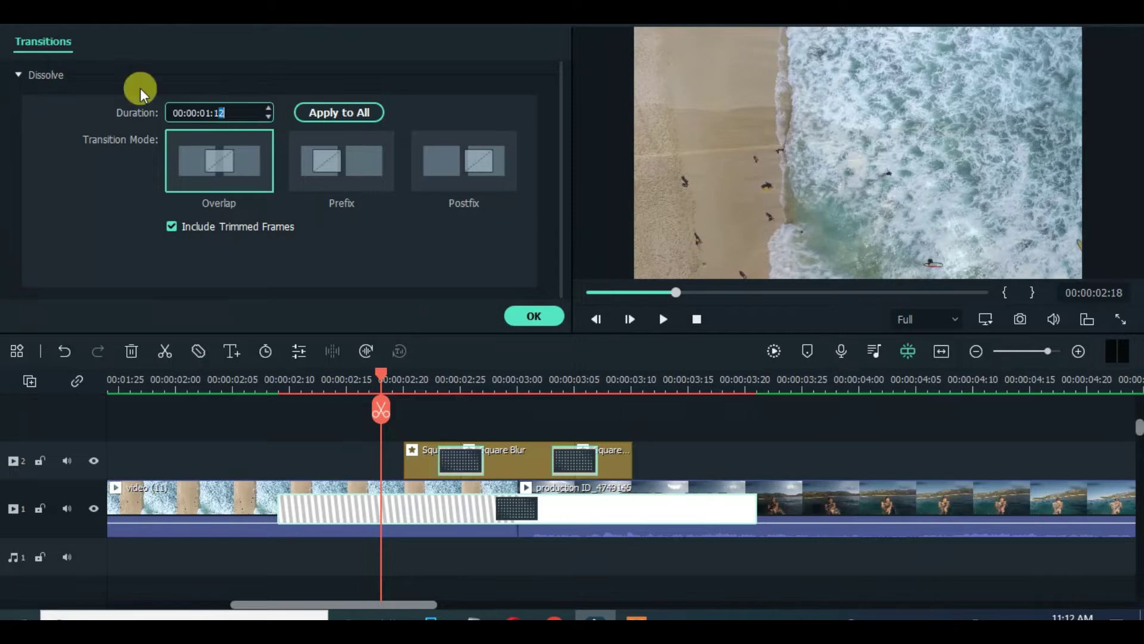
pyautogui.write('0')
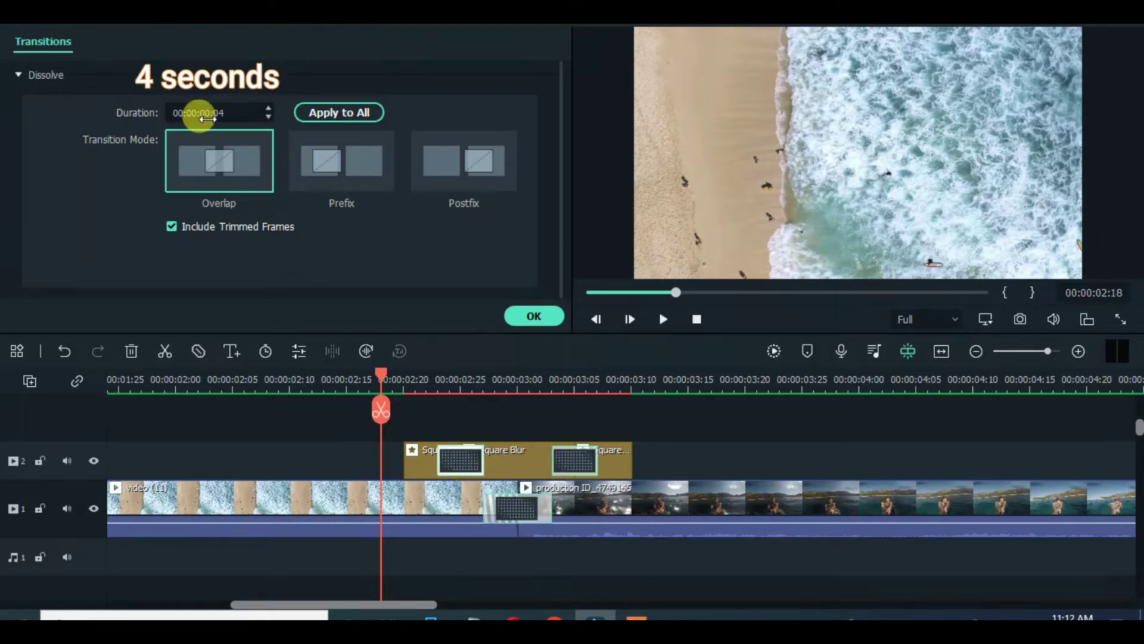
pyautogui.click(568, 455)
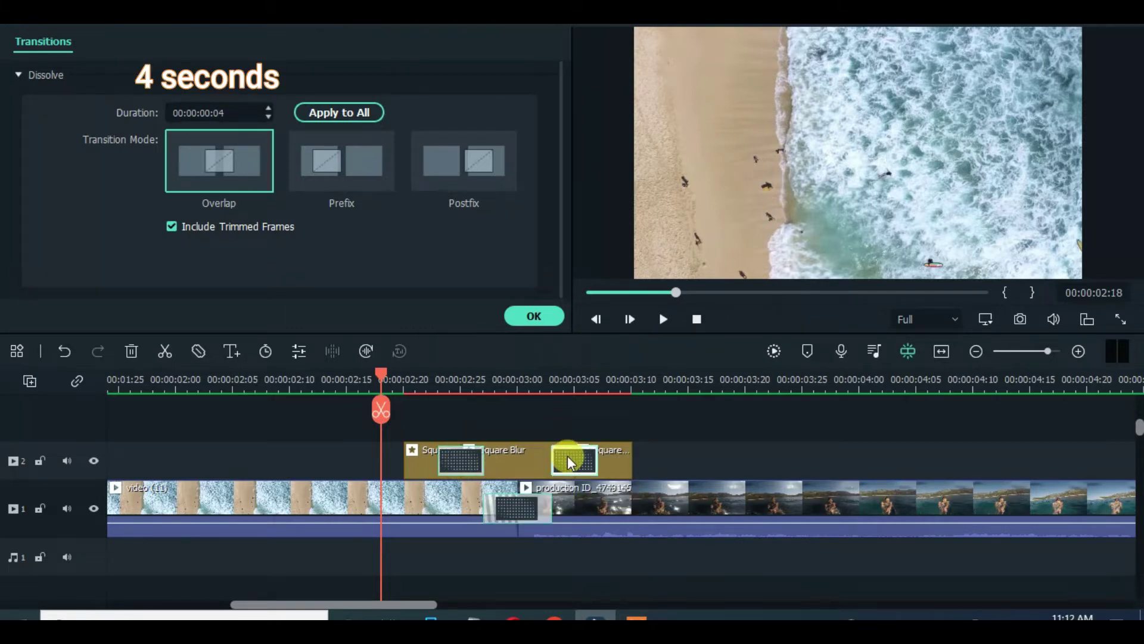
pyautogui.click(510, 511)
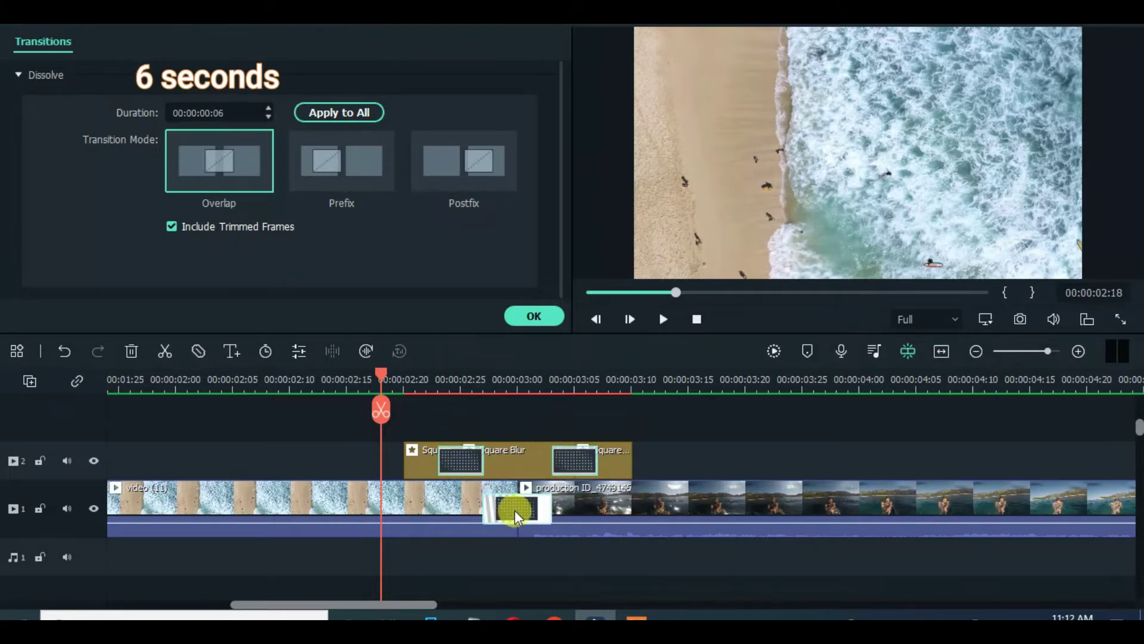
# Set the blur Size to 0 on the first and last Square Blur splits
pyautogui.click(426, 458)
pyautogui.write('0')
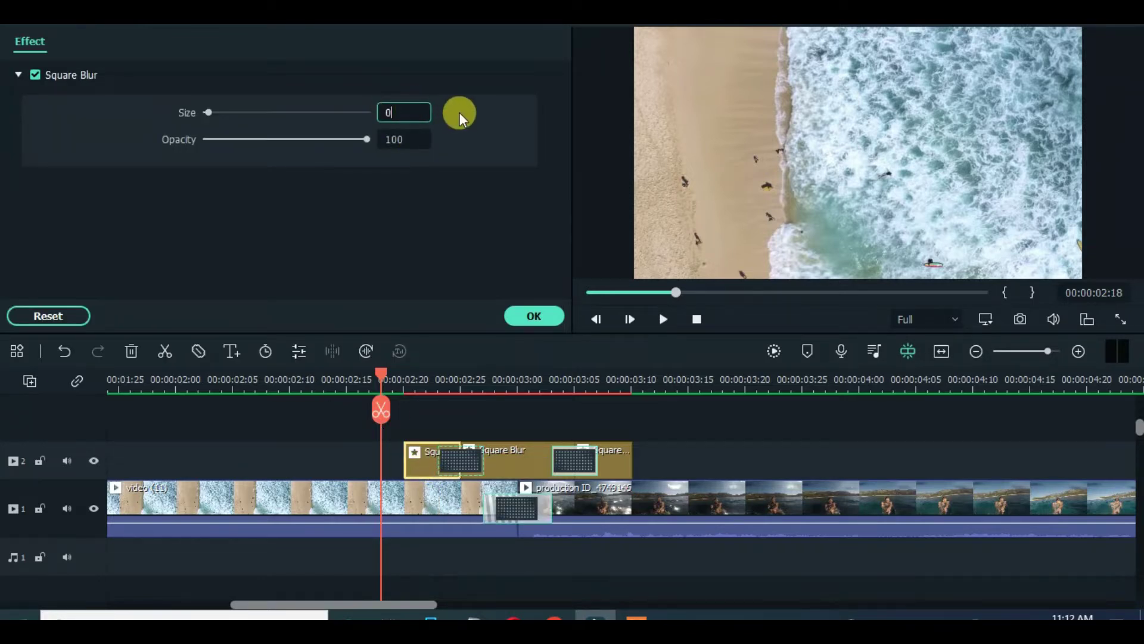
pyautogui.press('Return')
pyautogui.click(624, 466)
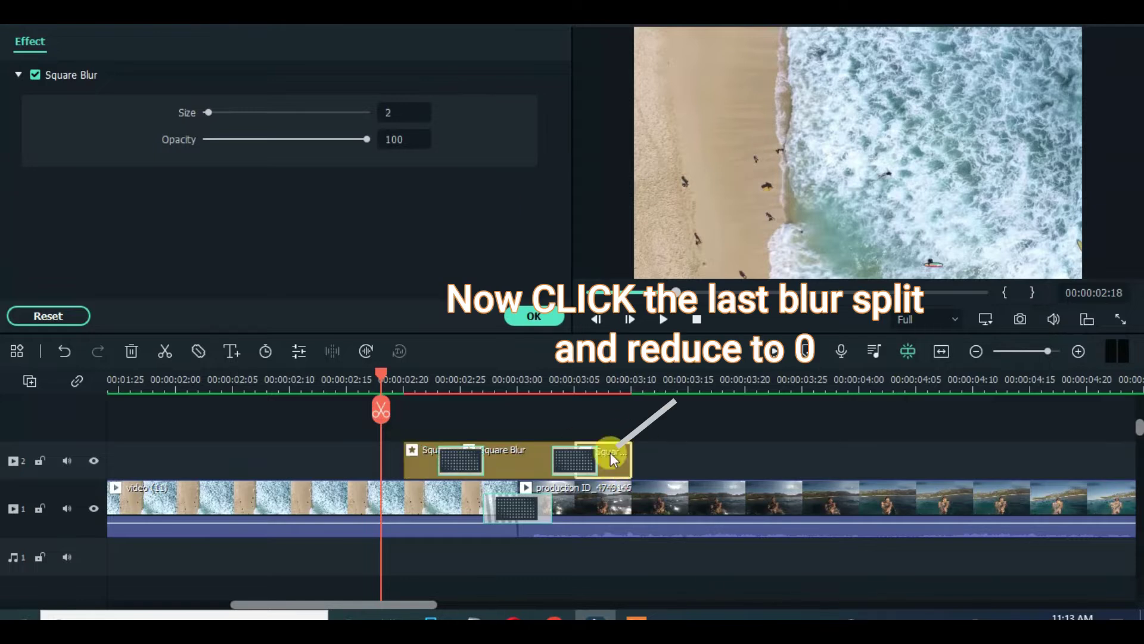
pyautogui.press('Return')
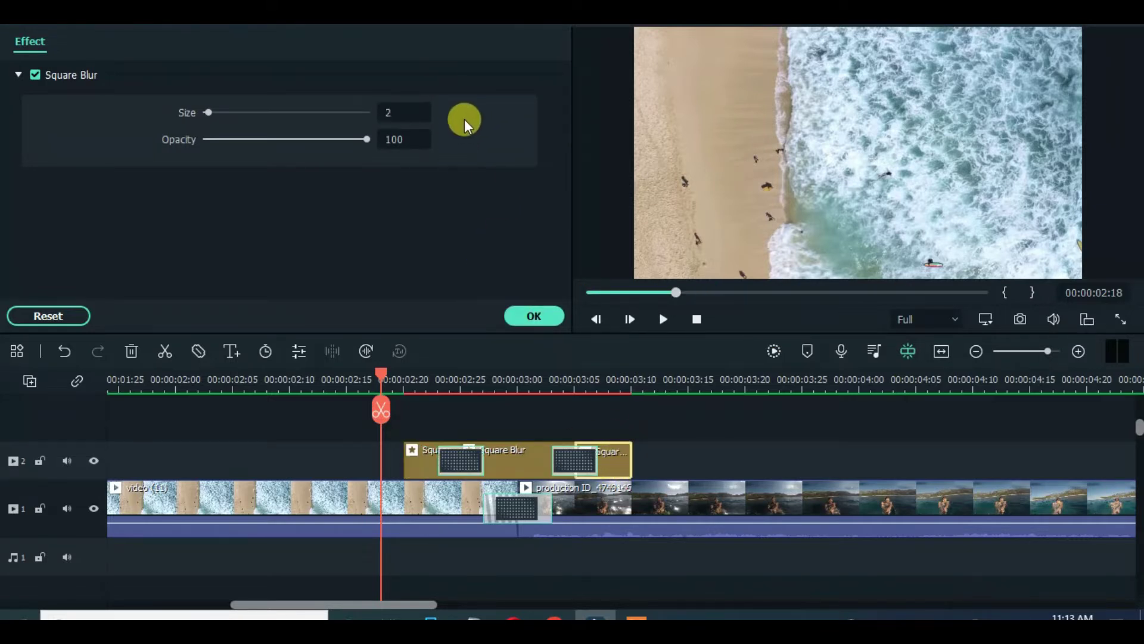
pyautogui.write('0')
pyautogui.press('Return')
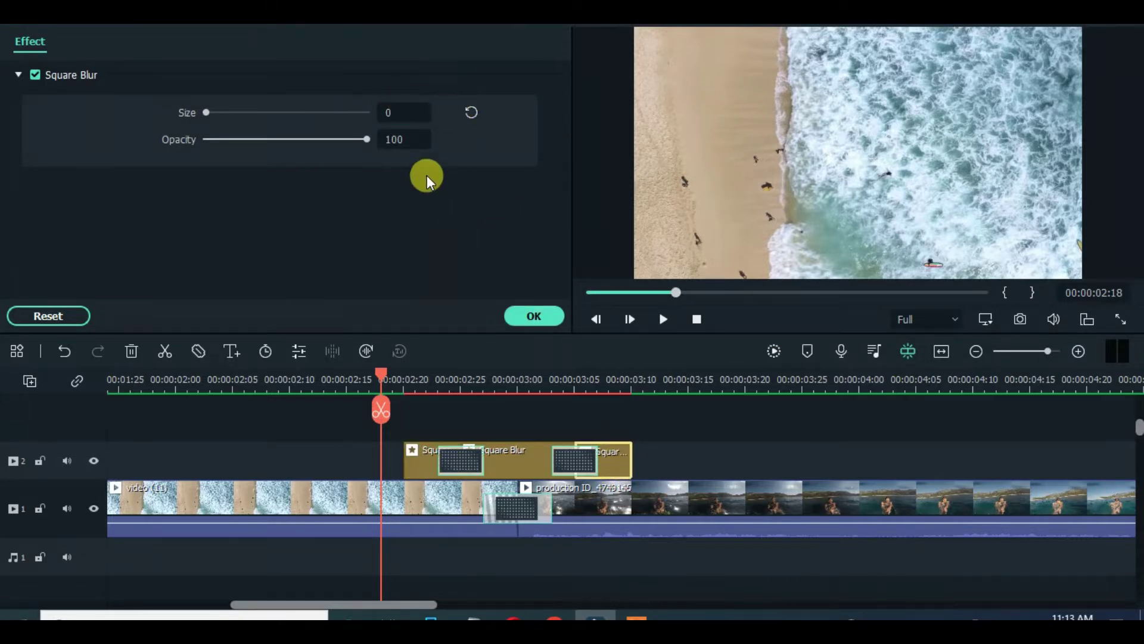
# Check the middle split keeps blur size 8, verify the outer splits, and preview playback
pyautogui.click(535, 459)
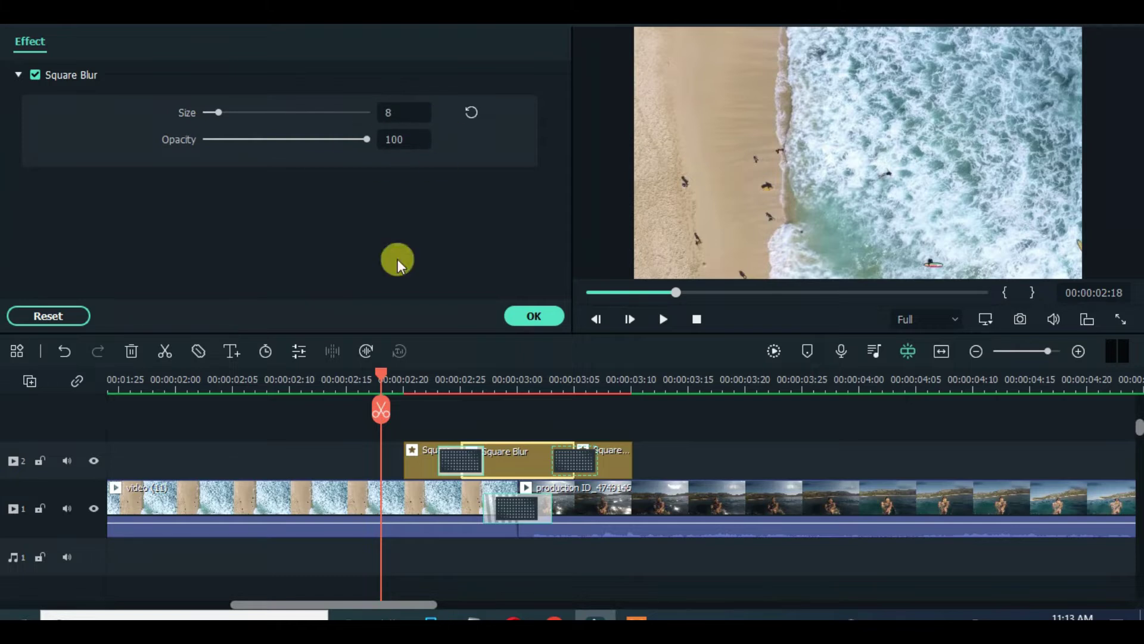
pyautogui.click(415, 464)
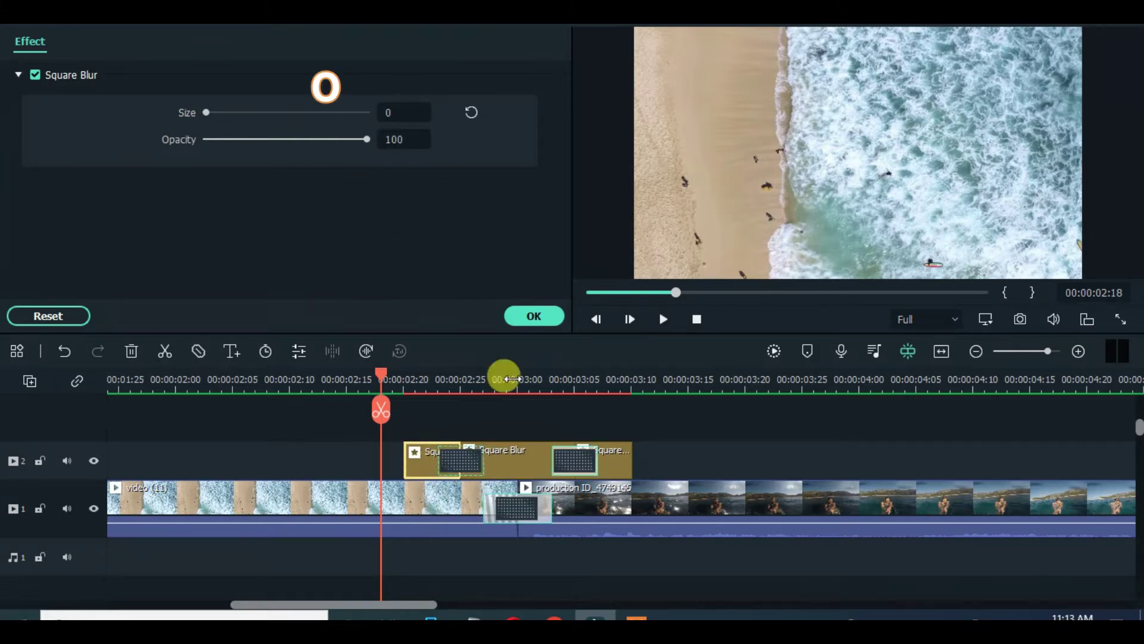
pyautogui.click(623, 457)
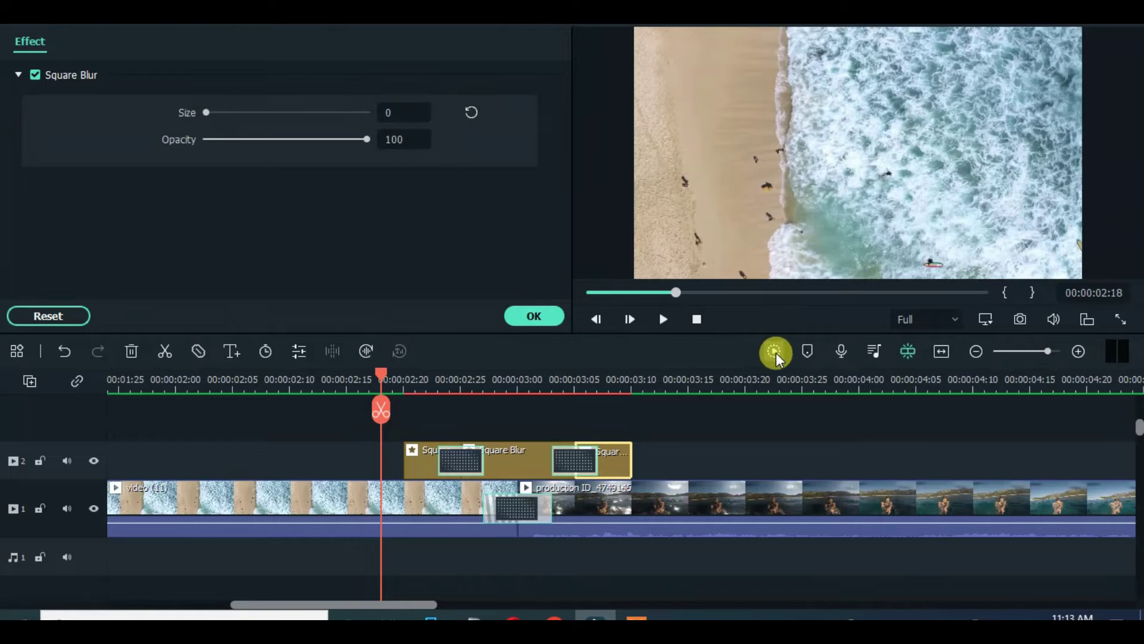
pyautogui.click(663, 318)
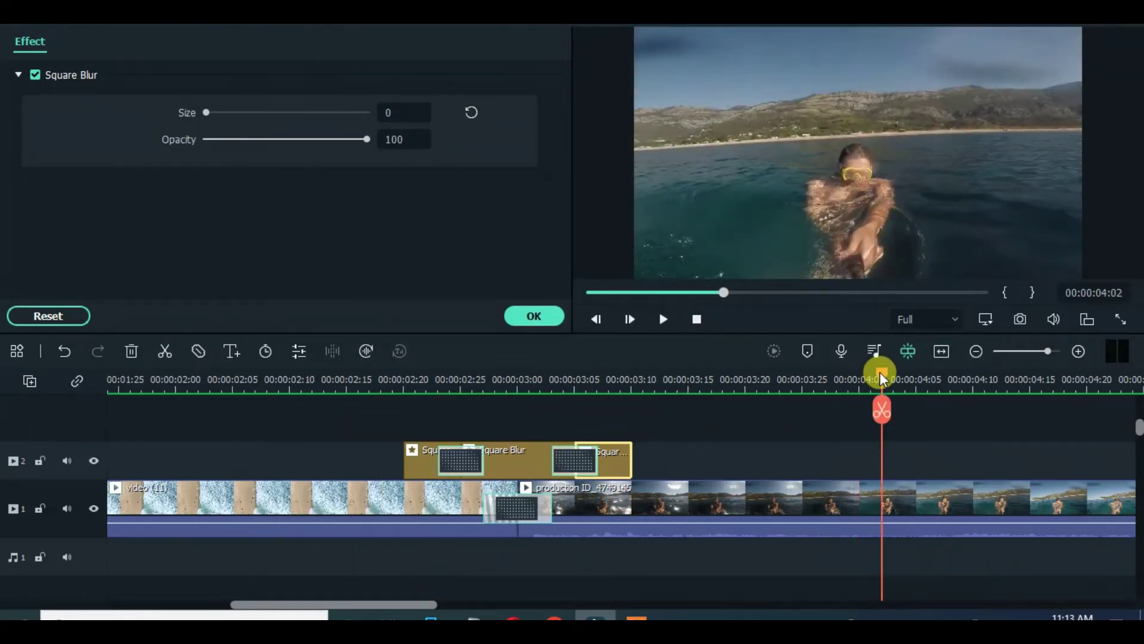
# Zoom out to show all clips and copy the Square Blur group with its dissolves
pyautogui.moveTo(880, 374); pyautogui.dragTo(642, 379)
pyautogui.click(945, 349)
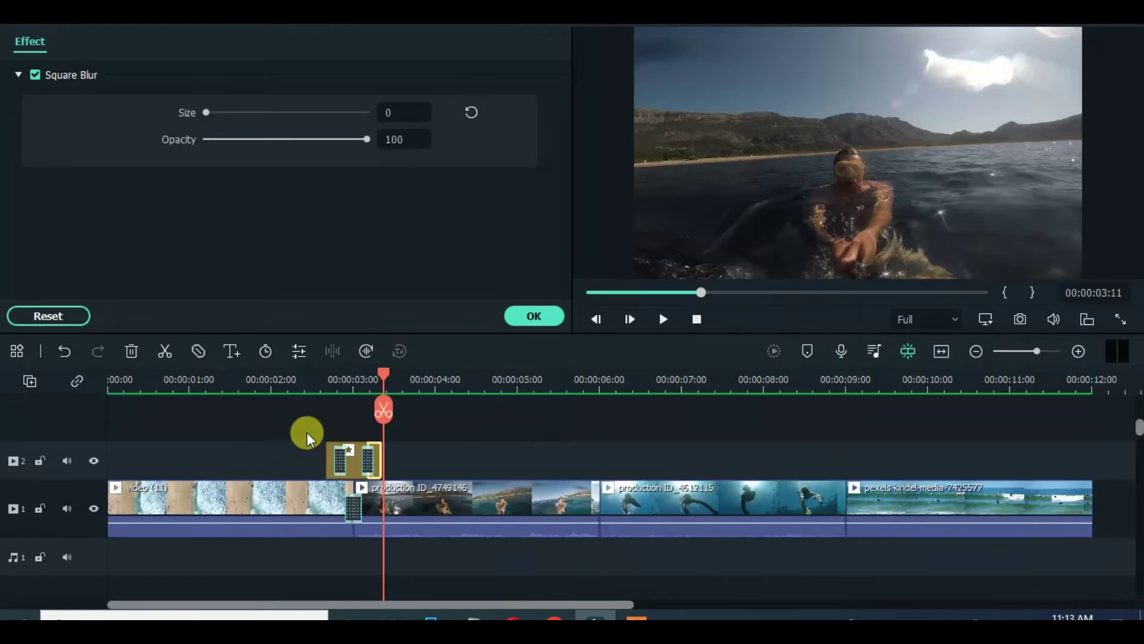
pyautogui.click(350, 433)
pyautogui.rightClick(352, 466)
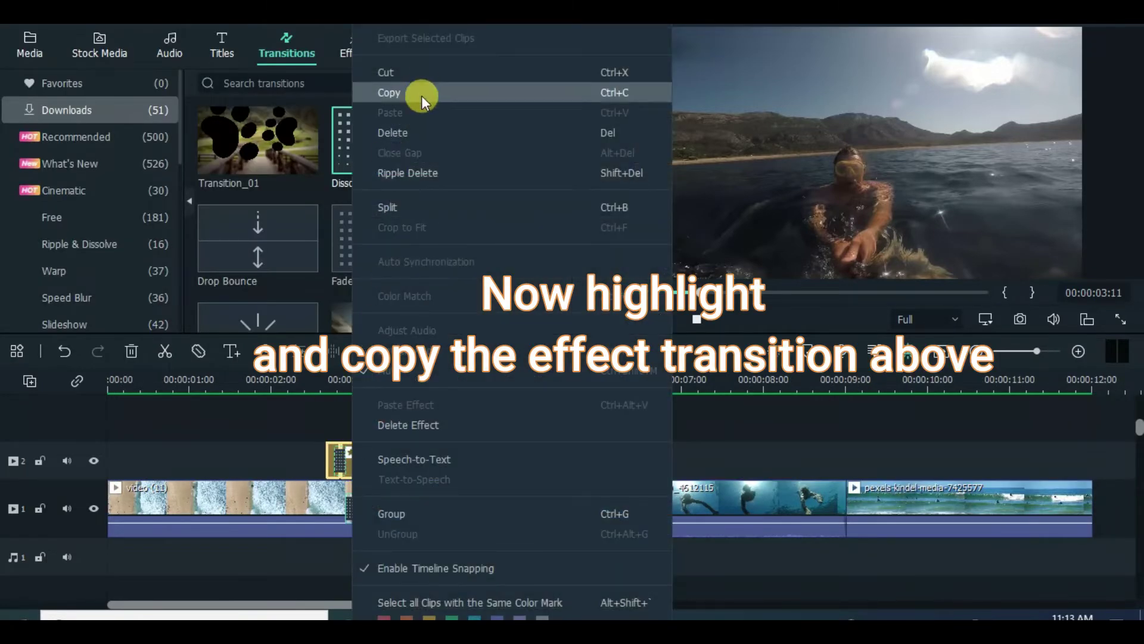
pyautogui.click(420, 96)
# Paste the group on track 2 just before the second-third clip junction
pyautogui.moveTo(442, 381); pyautogui.dragTo(526, 380)
pyautogui.scroll(3, 754, 376)
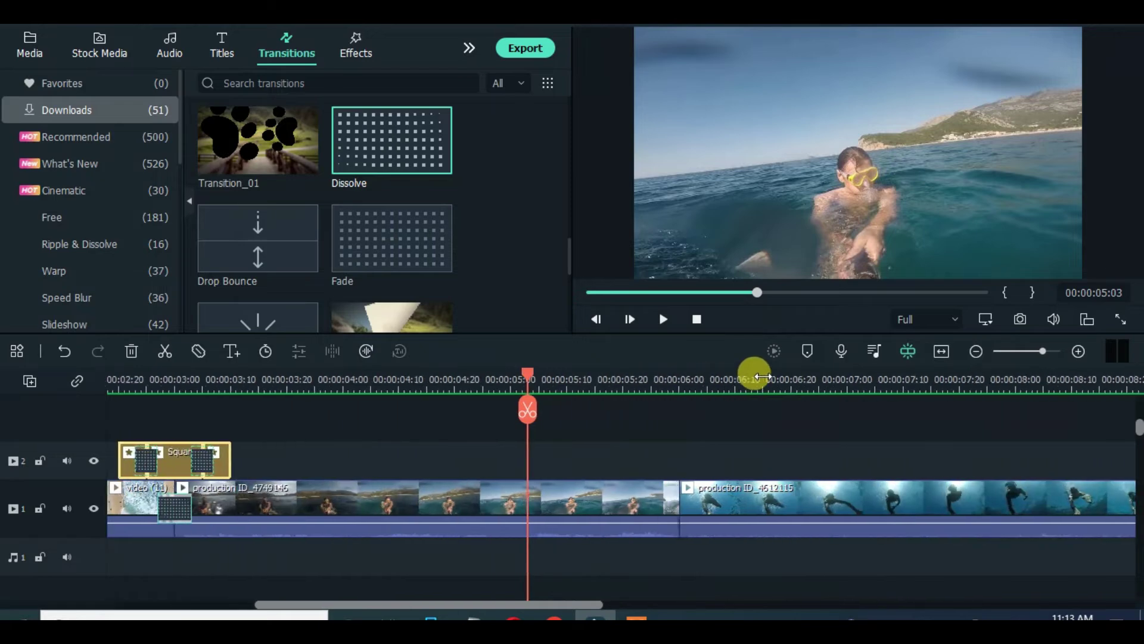
pyautogui.moveTo(537, 605); pyautogui.dragTo(582, 605)
pyautogui.moveTo(339, 379); pyautogui.dragTo(471, 383)
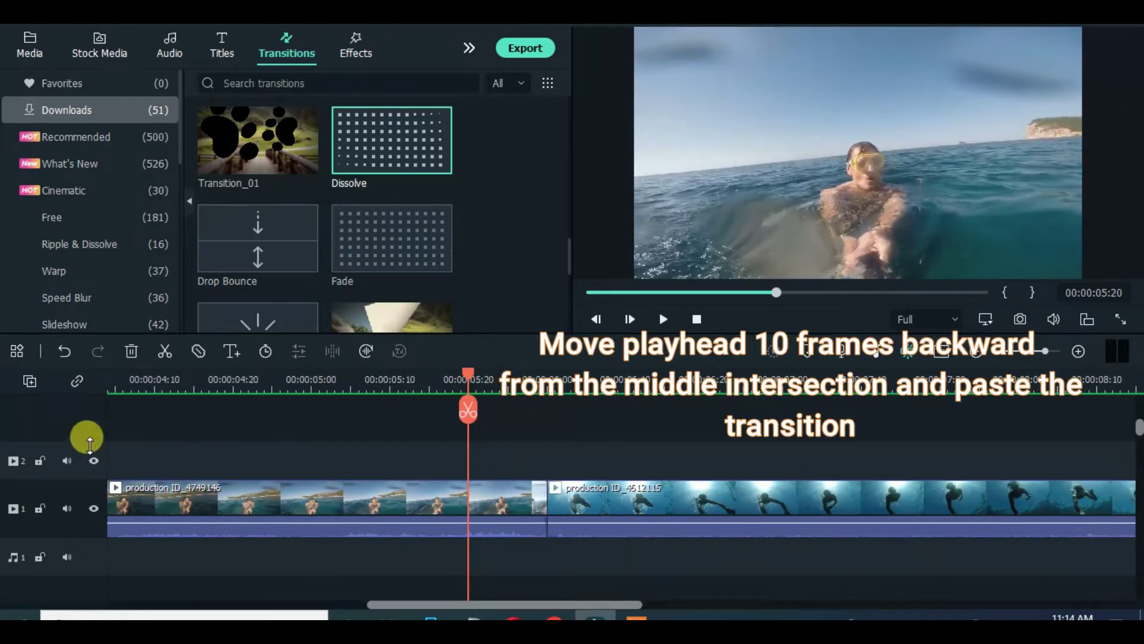
pyautogui.rightClick(493, 454)
pyautogui.click(554, 114)
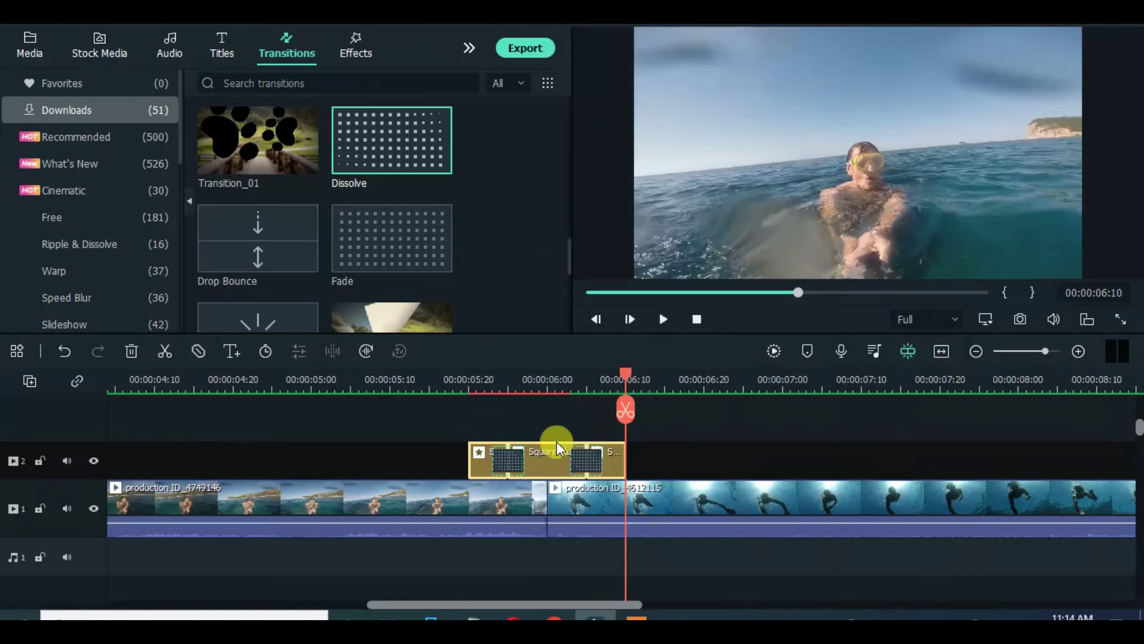
# Add a Dissolve at the junction of the second and third track-1 clips
pyautogui.moveTo(540, 450); pyautogui.dragTo(547, 509)
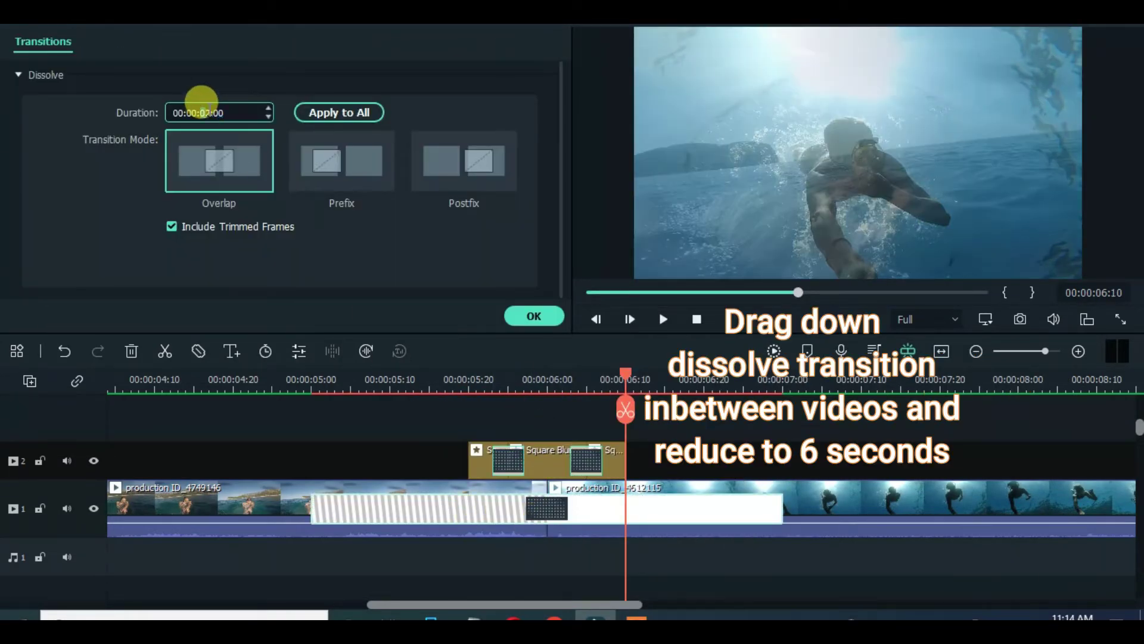
pyautogui.write('1')
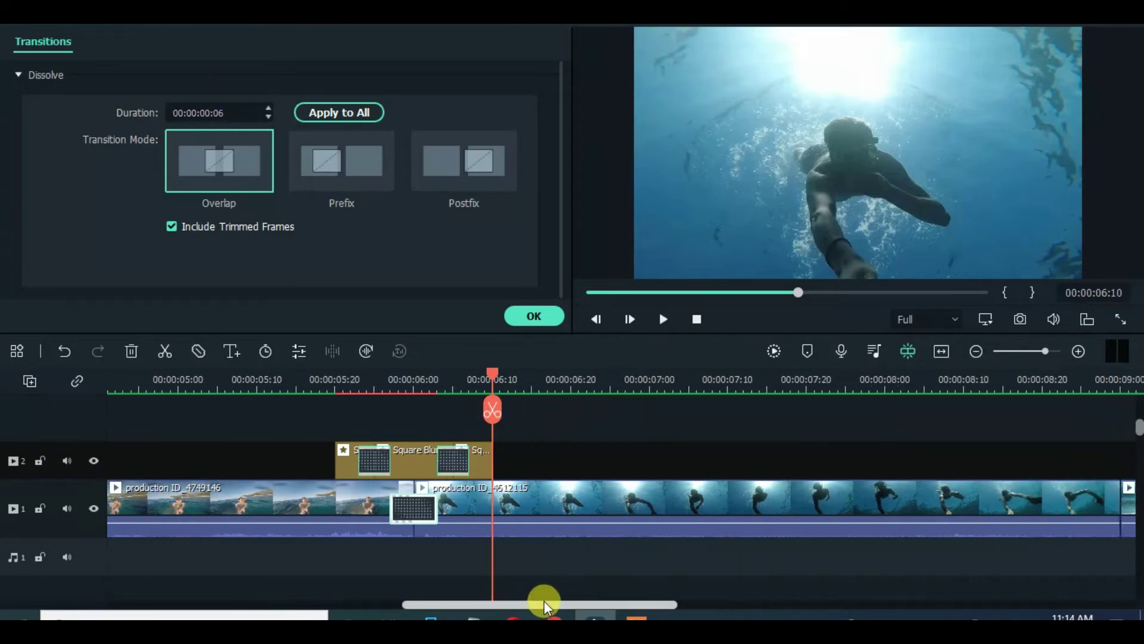
pyautogui.moveTo(536, 604); pyautogui.dragTo(636, 604)
# Drag the playhead to about 00:00:08:23, just before the last clip
pyautogui.click(381, 375)
pyautogui.moveTo(407, 377); pyautogui.dragTo(785, 369)
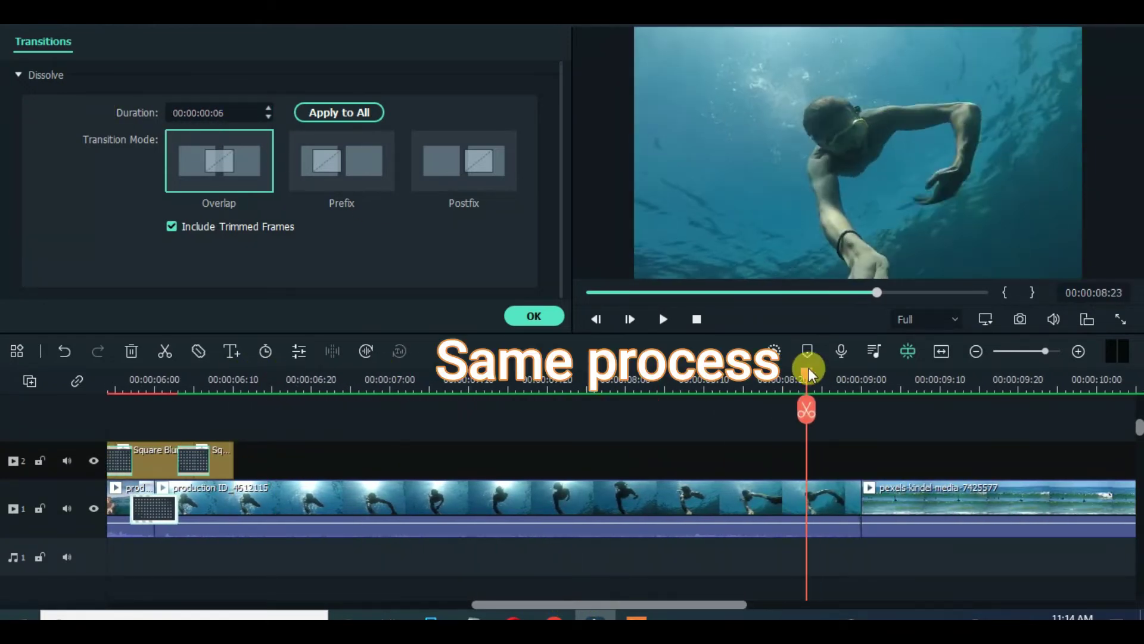